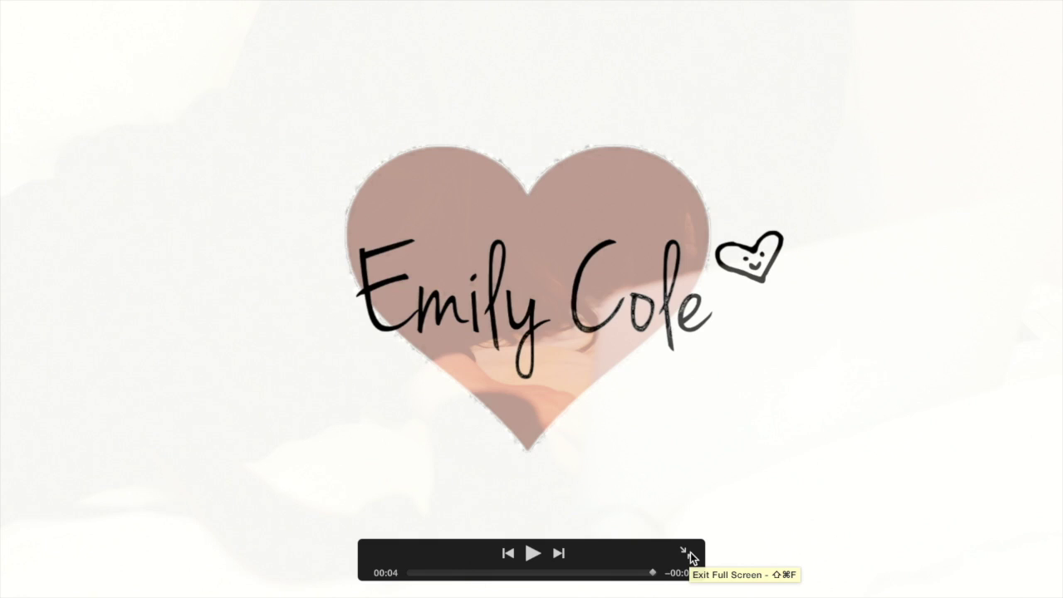
# Exit full-screen playback of the 4-second Channel intro to return to the iMovie editor.
pyautogui.click(690, 553)
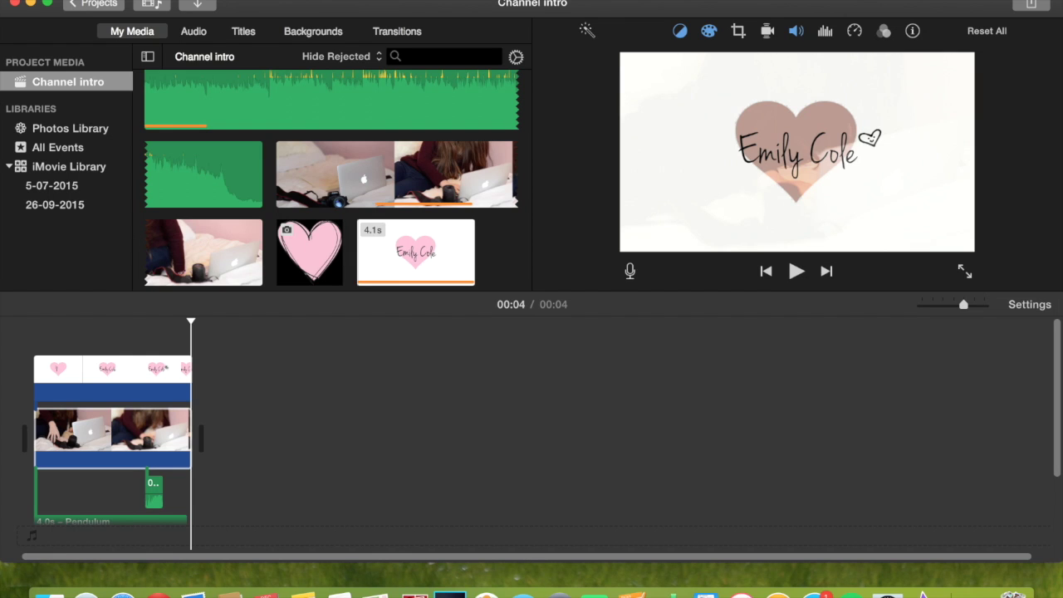
# Bring up Chrome's 'light pink heart png' image results with the Clker heart clip art preview.
pyautogui.click(157, 595)
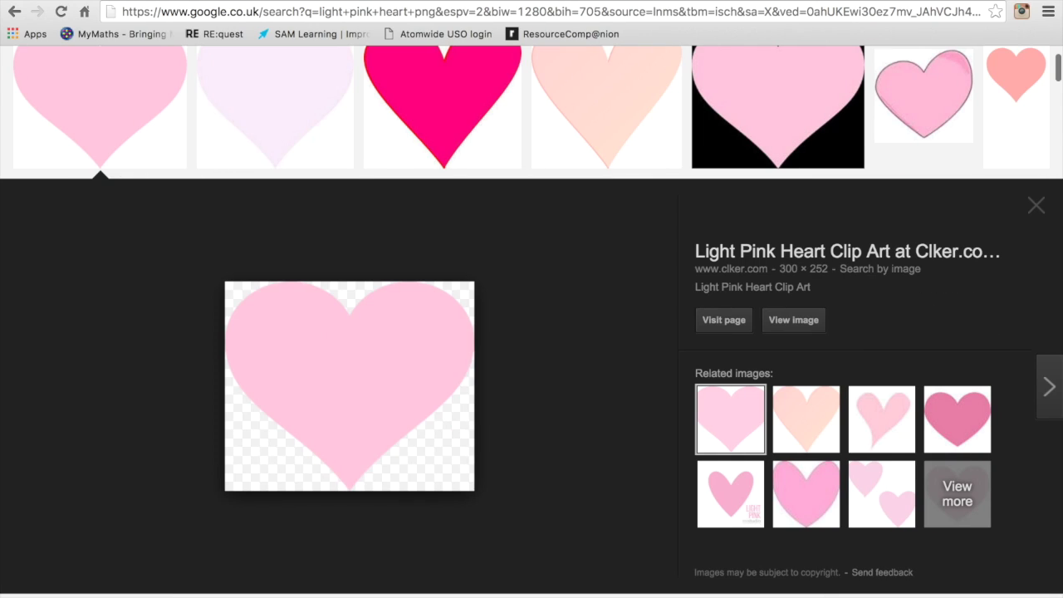
pyautogui.scroll(4, 358, 174)
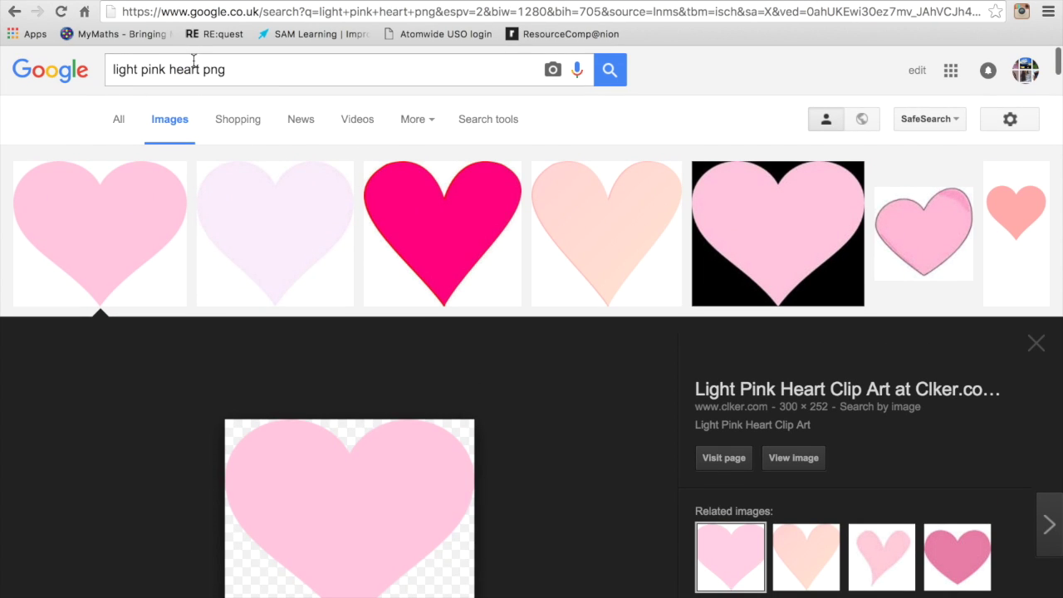
pyautogui.moveTo(513, 595)
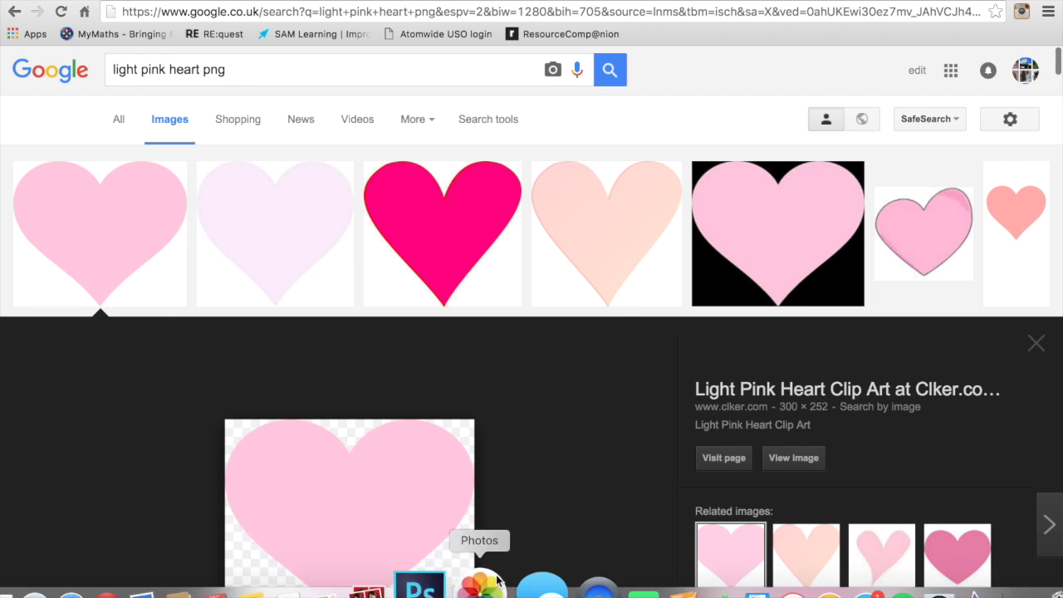
pyautogui.scroll(-3, 427, 536)
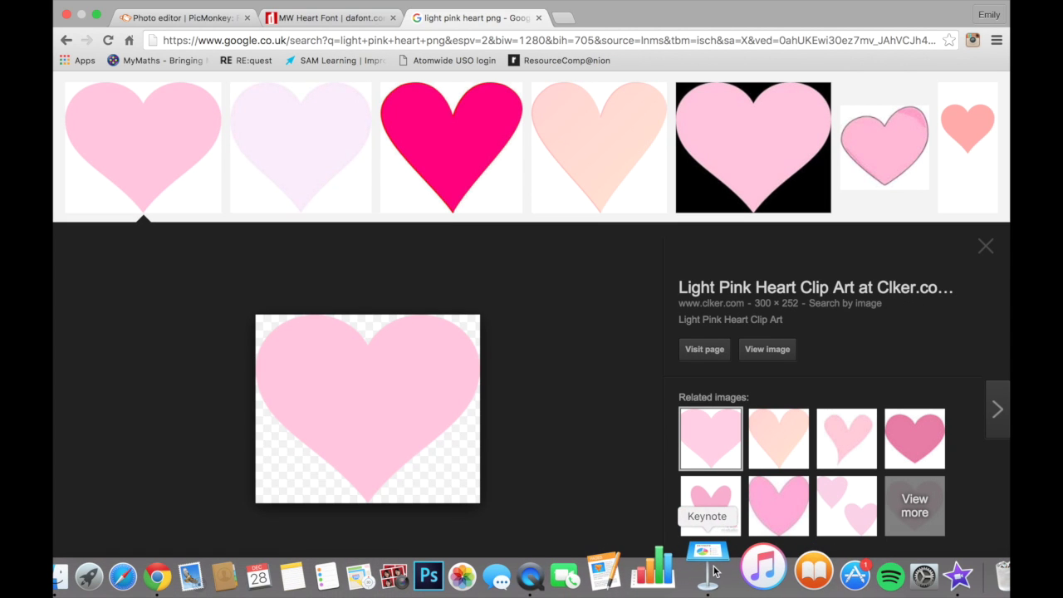
pyautogui.click(712, 582)
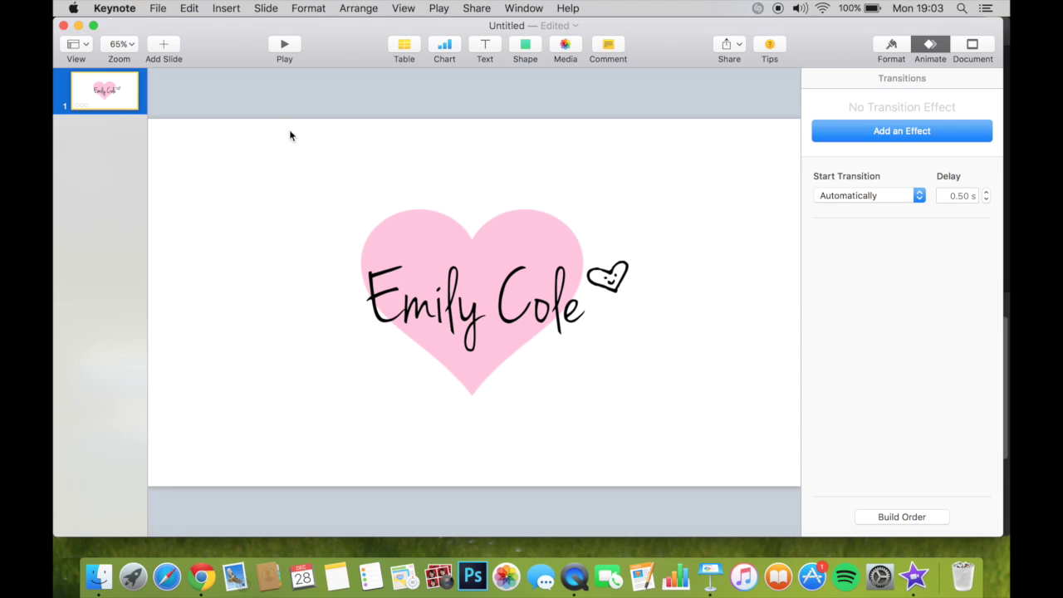
pyautogui.click(896, 50)
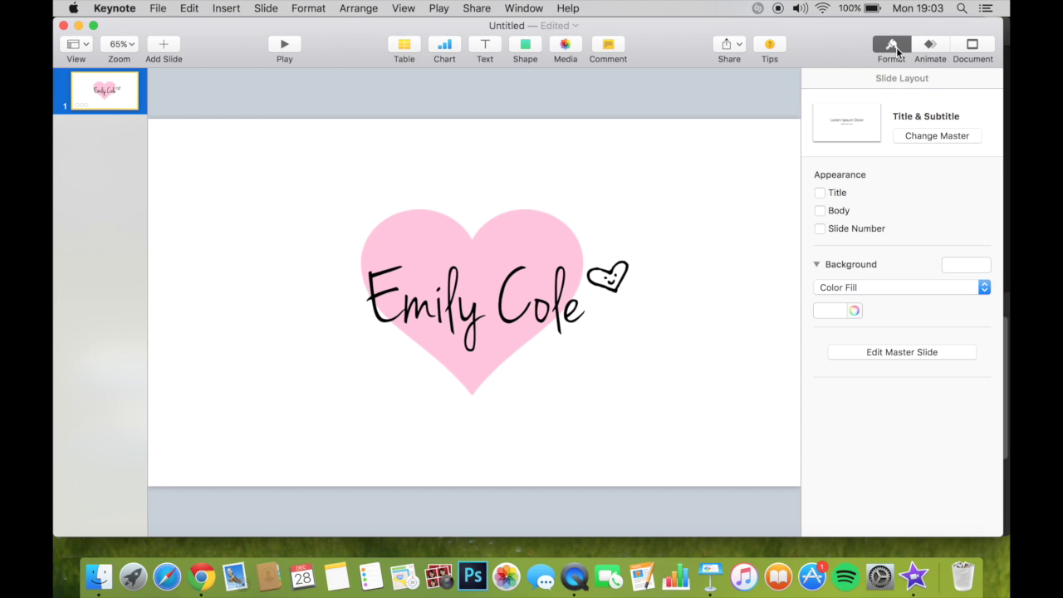
pyautogui.click(961, 51)
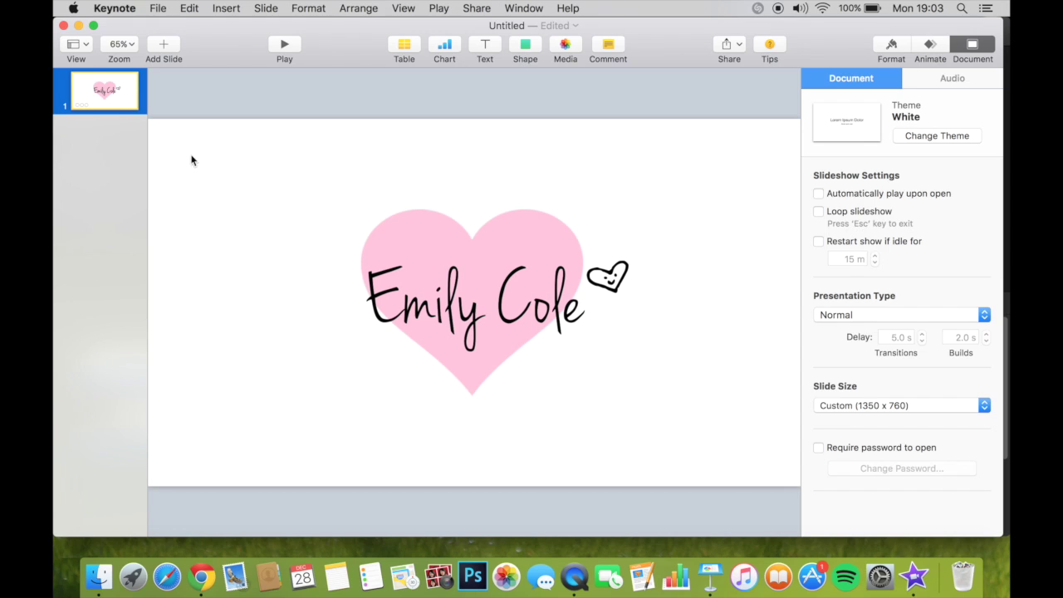
pyautogui.click(165, 47)
pyautogui.click(124, 119)
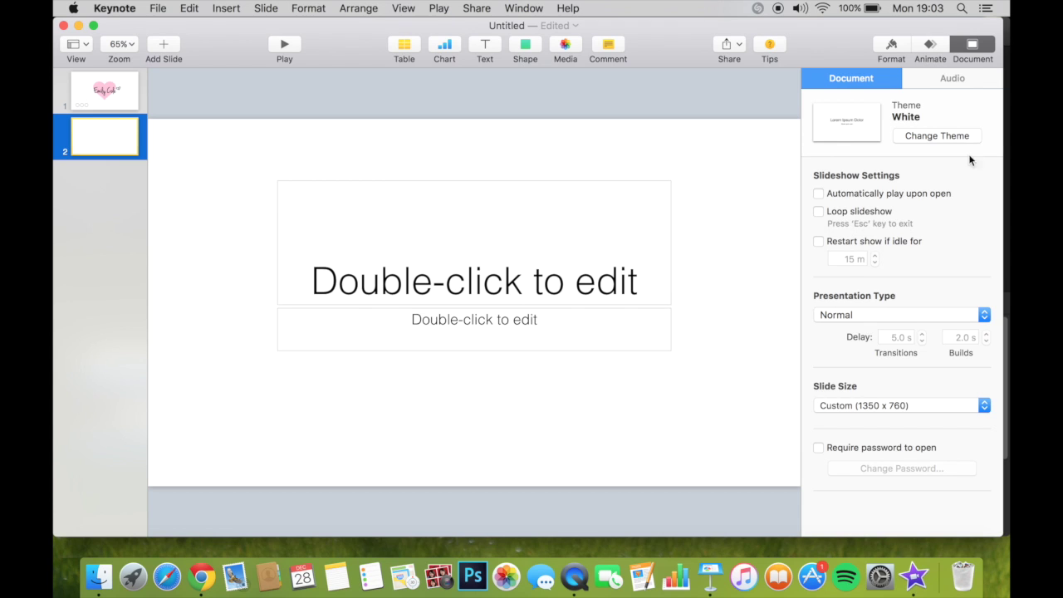
pyautogui.click(931, 45)
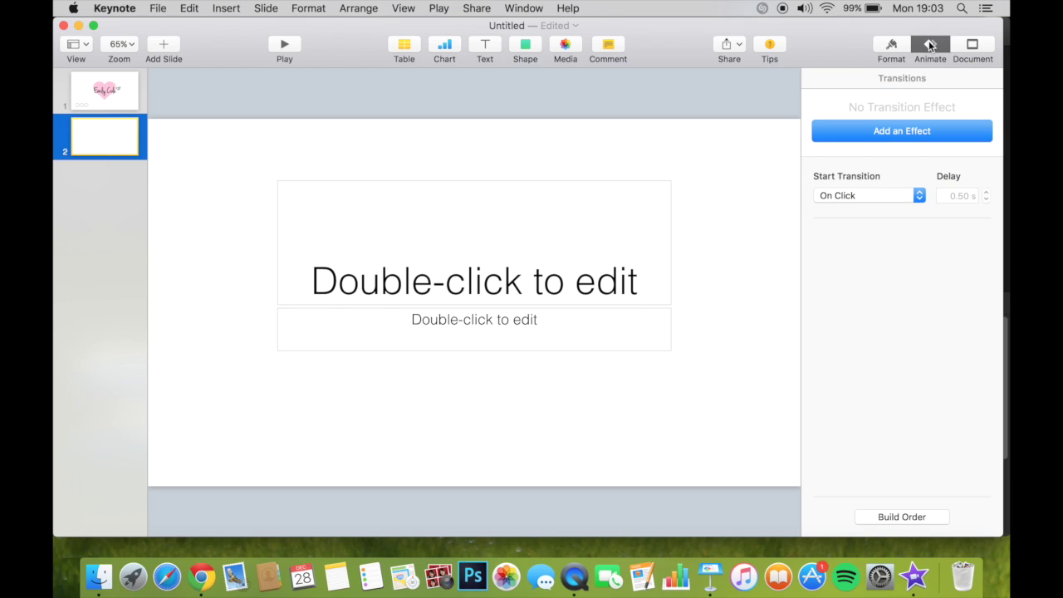
pyautogui.click(892, 48)
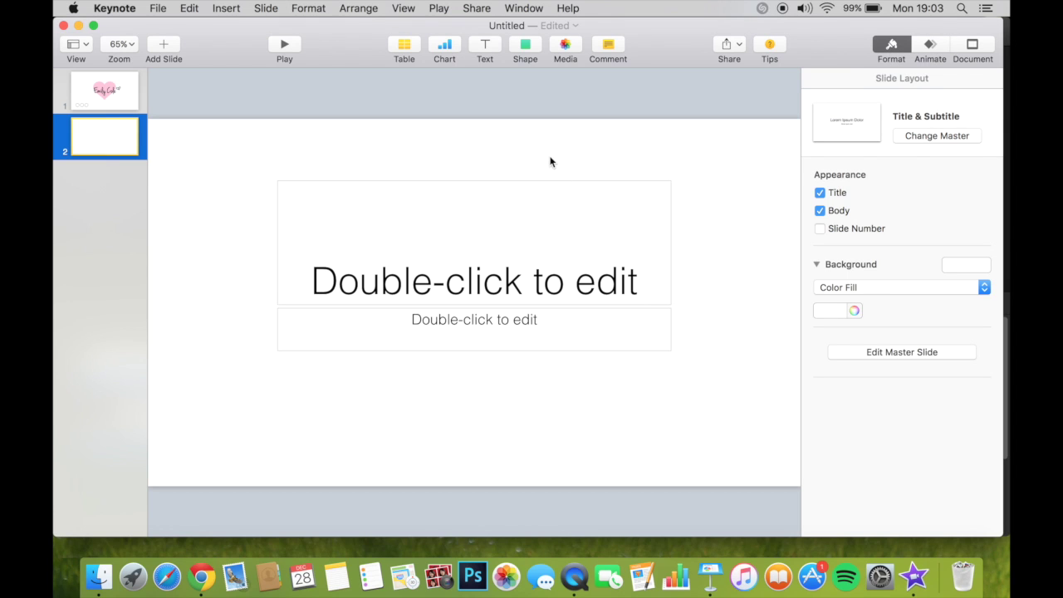
# Insert the pink heart screenshot file onto slide 2.
pyautogui.click(221, 9)
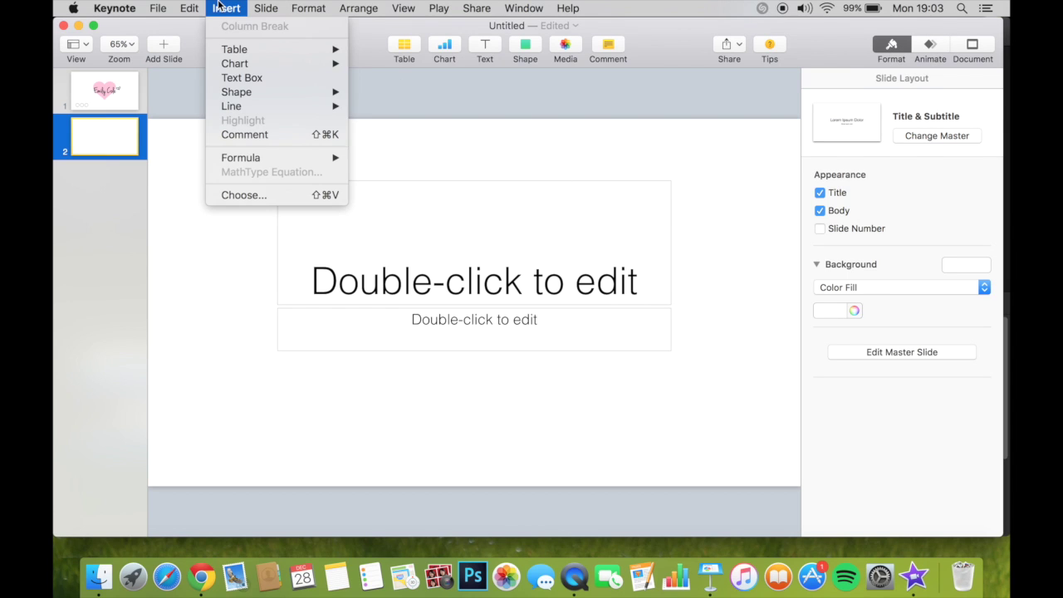
pyautogui.click(237, 196)
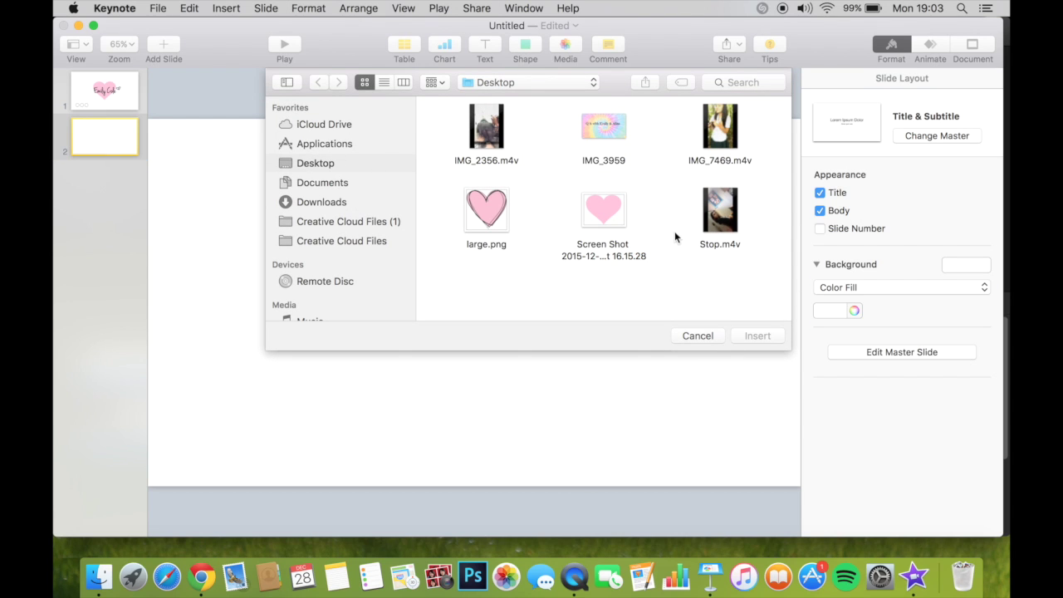
pyautogui.click(607, 224)
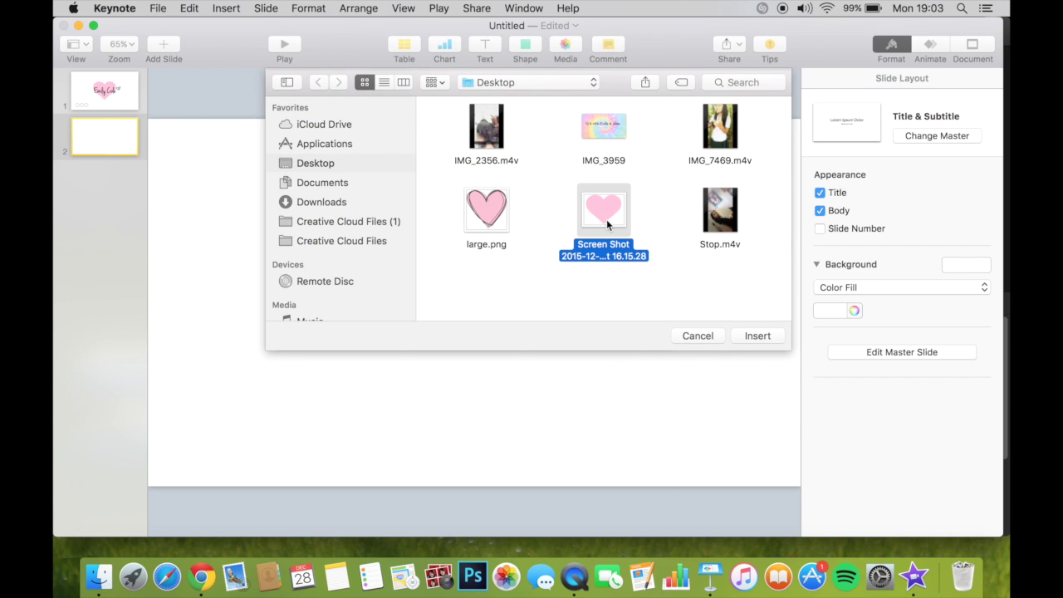
pyautogui.click(752, 335)
# Clear the title and body placeholders, then shrink the heart and centre it on the slide.
pyautogui.click(655, 218)
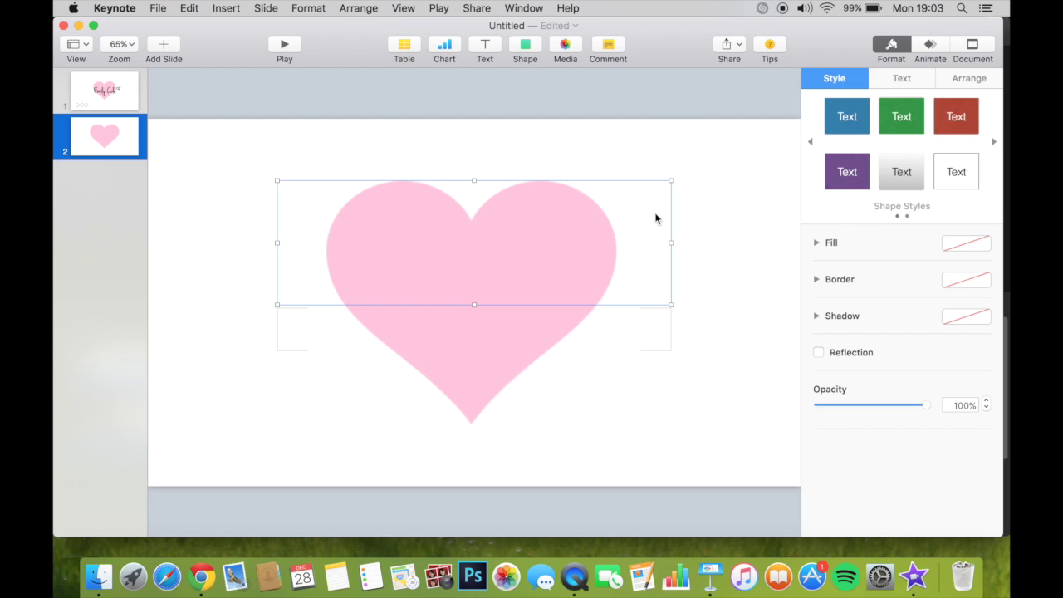
pyautogui.click(655, 218)
pyautogui.click(651, 323)
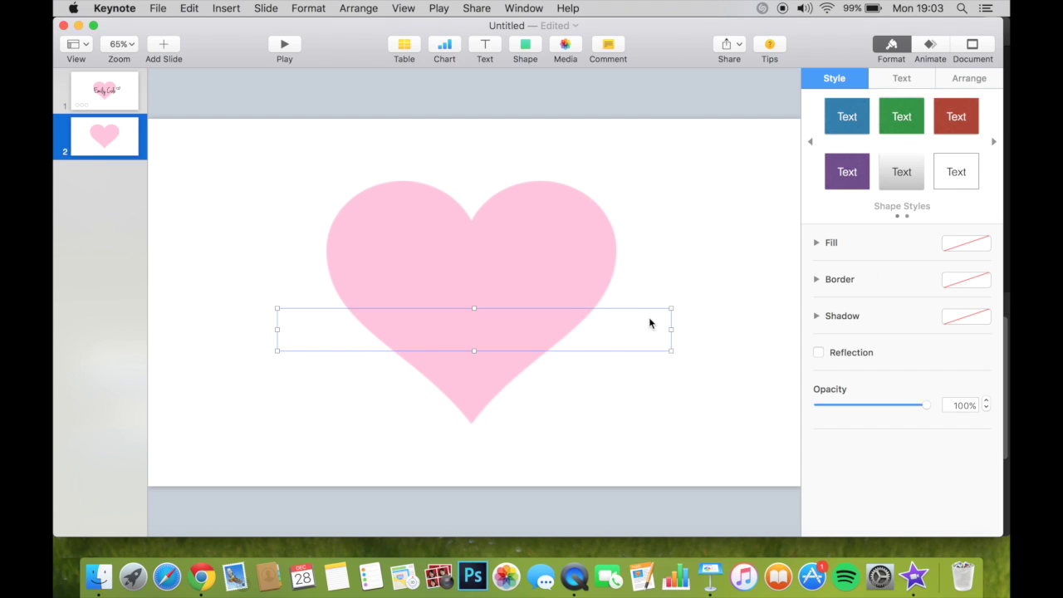
pyautogui.click(650, 323)
pyautogui.click(475, 284)
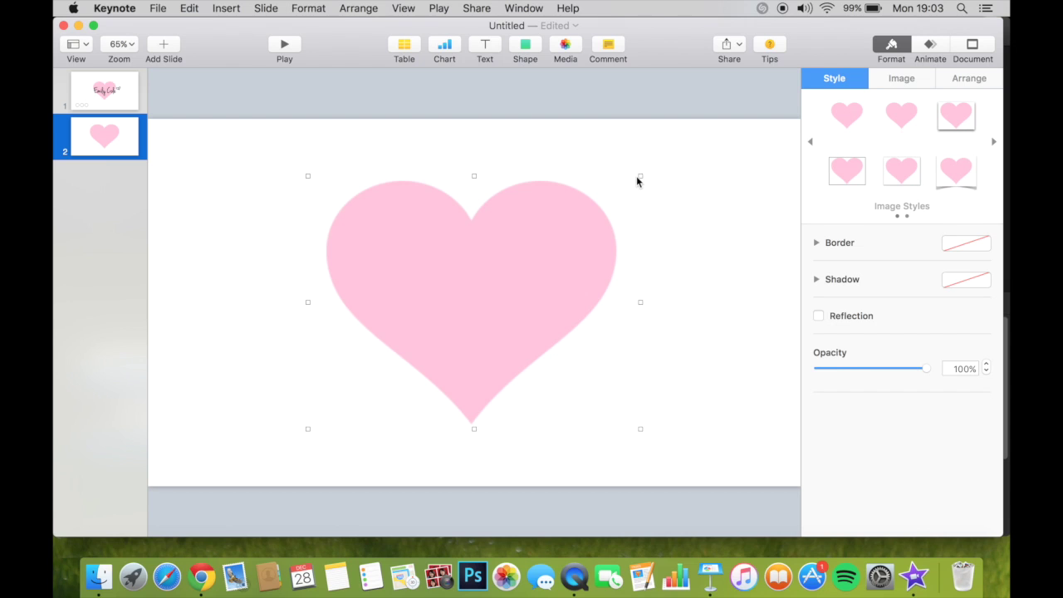
pyautogui.moveTo(640, 176); pyautogui.dragTo(514, 278)
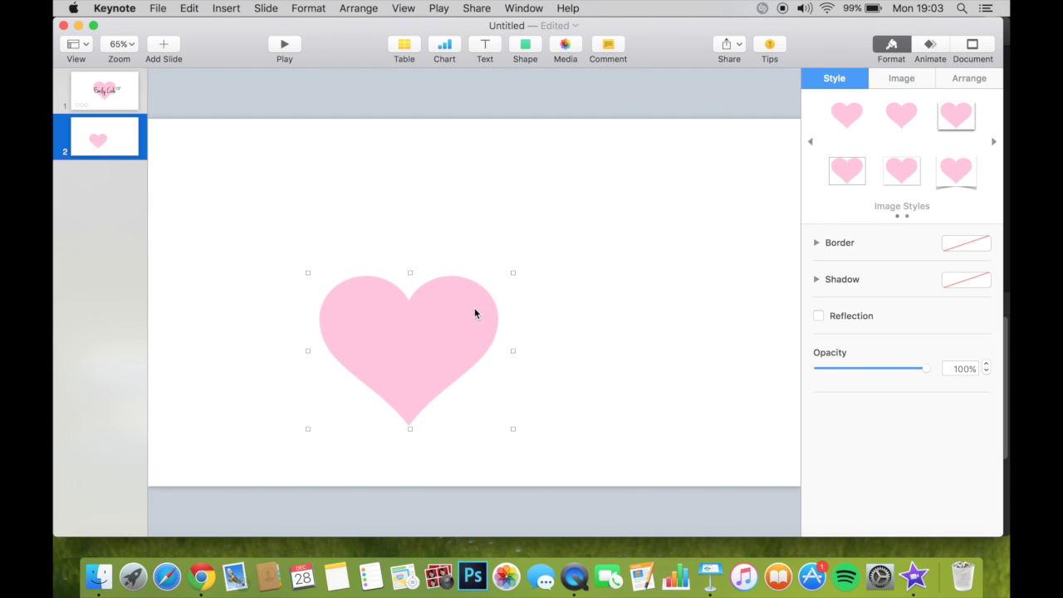
pyautogui.moveTo(474, 308); pyautogui.dragTo(530, 275)
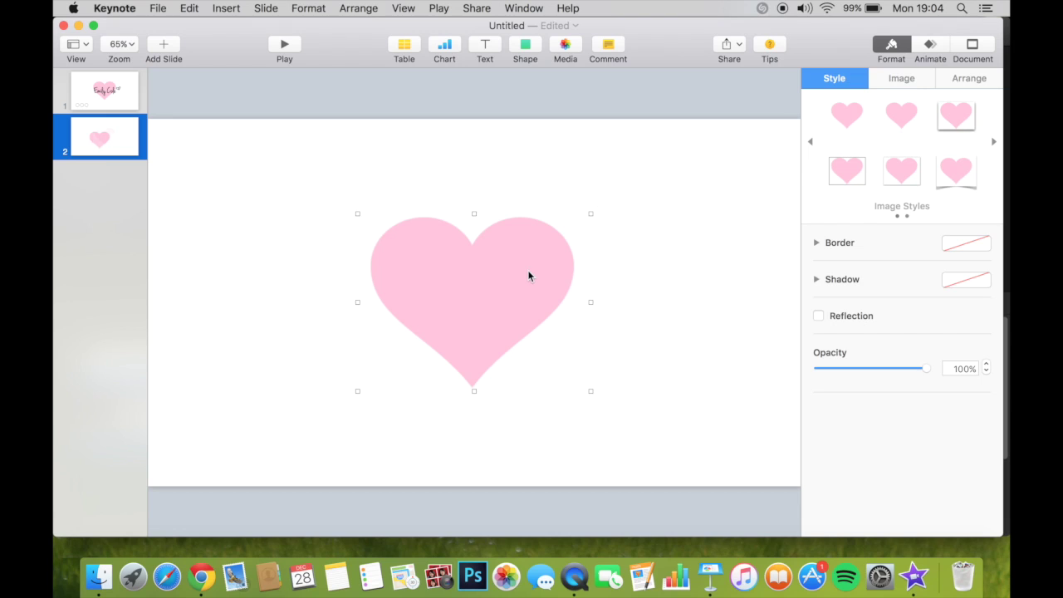
pyautogui.click(739, 260)
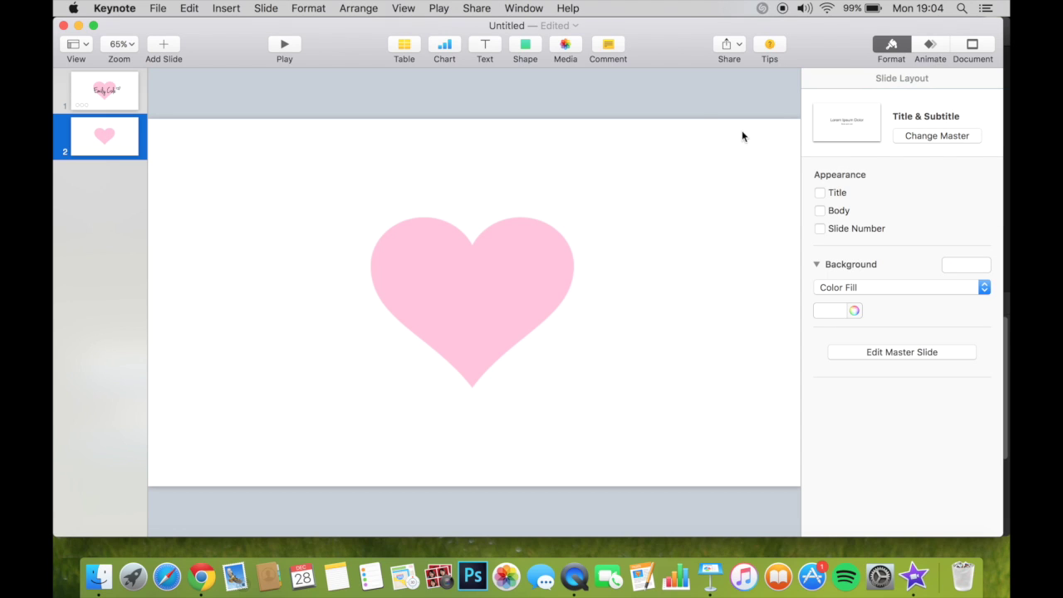
pyautogui.click(486, 49)
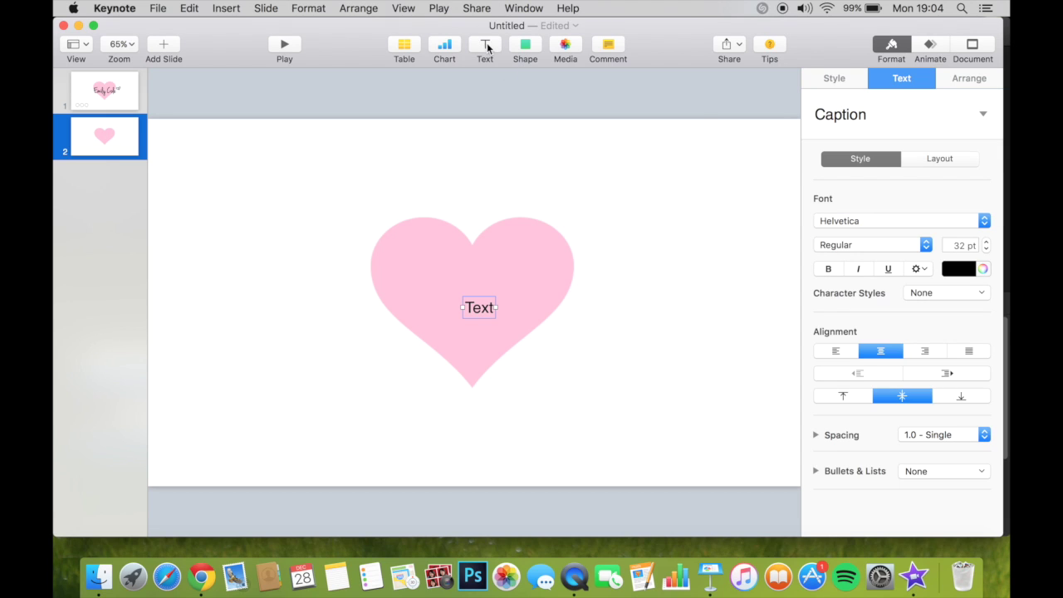
pyautogui.click(478, 307)
pyautogui.write('Emi')
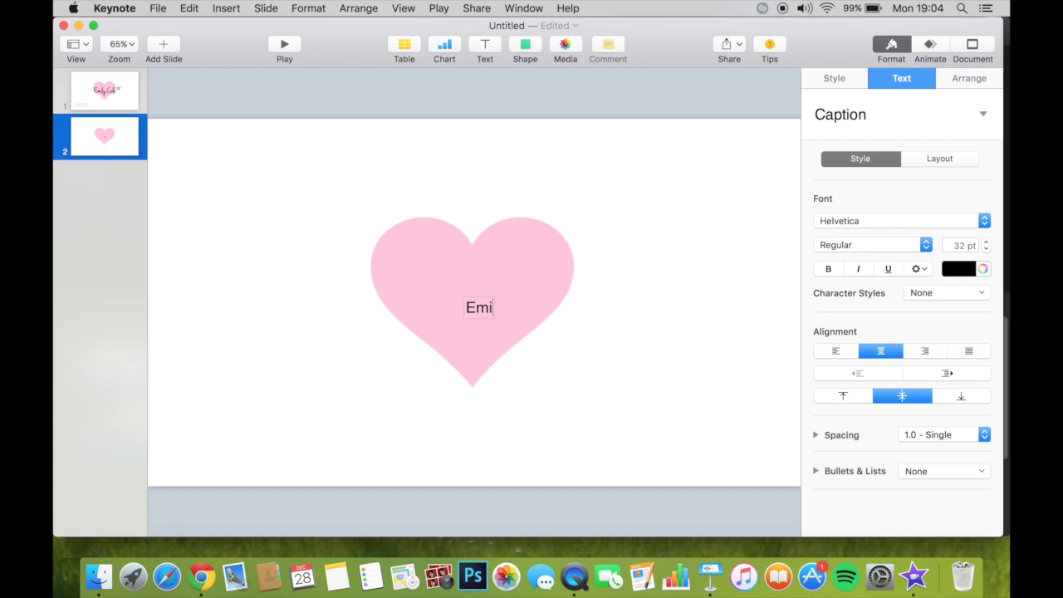
pyautogui.write('ly Cole')
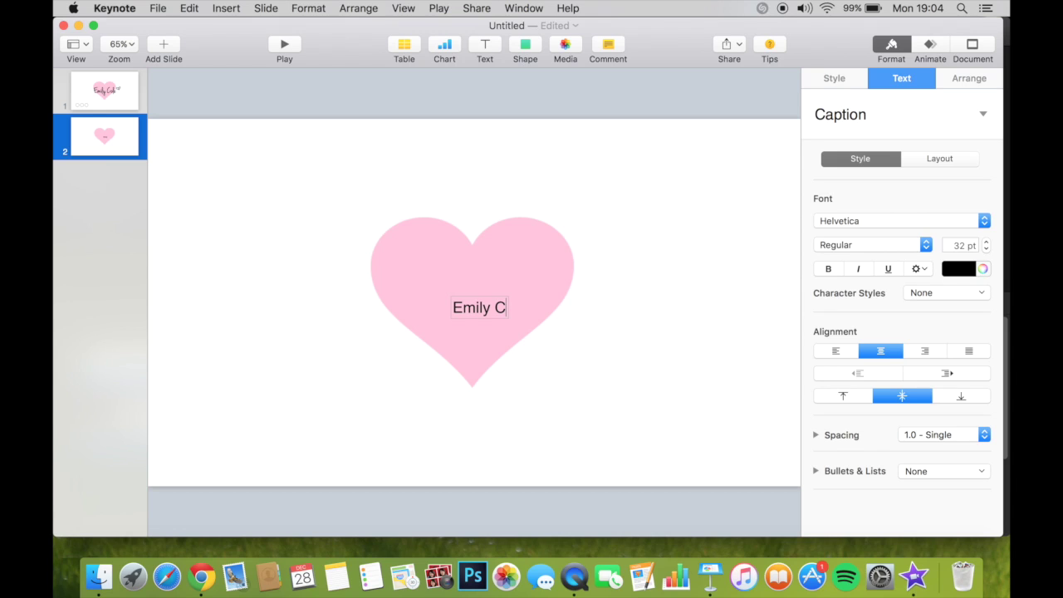
# Set the name to Jenna Sue at 125 pt and nudge it slightly up-left over the heart.
pyautogui.press('super+a')
pyautogui.click(846, 218)
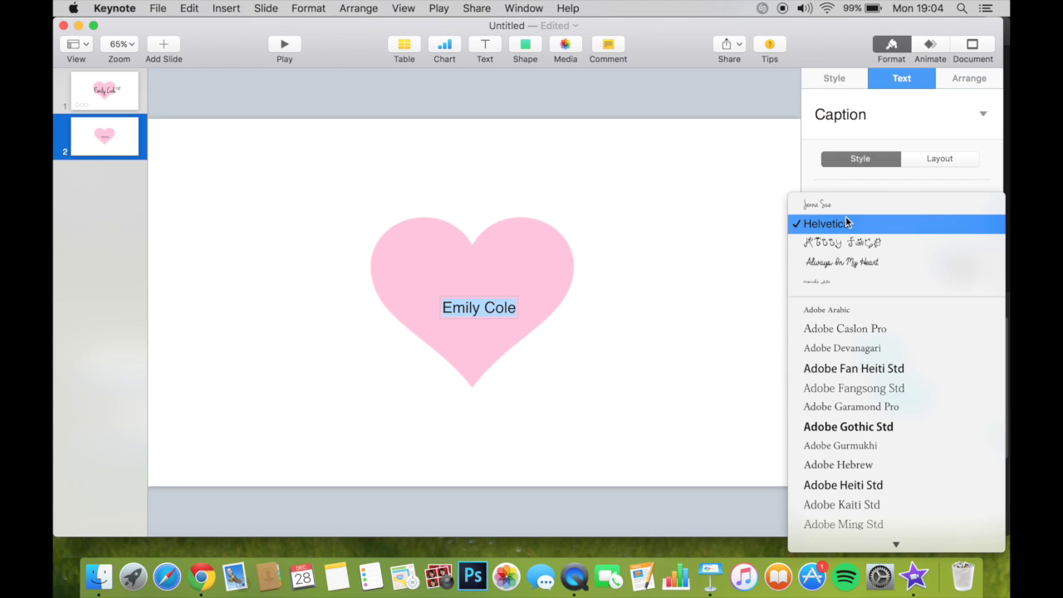
pyautogui.click(831, 207)
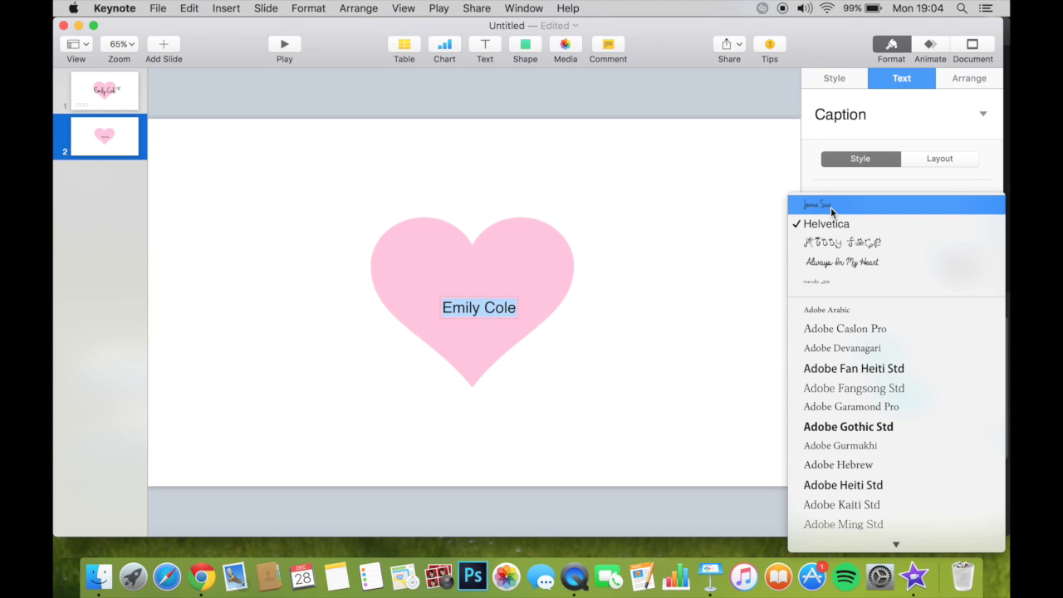
pyautogui.click(987, 243)
pyautogui.click(987, 243)
pyautogui.moveTo(987, 244); pyautogui.dragTo(987, 243)
pyautogui.click(714, 306)
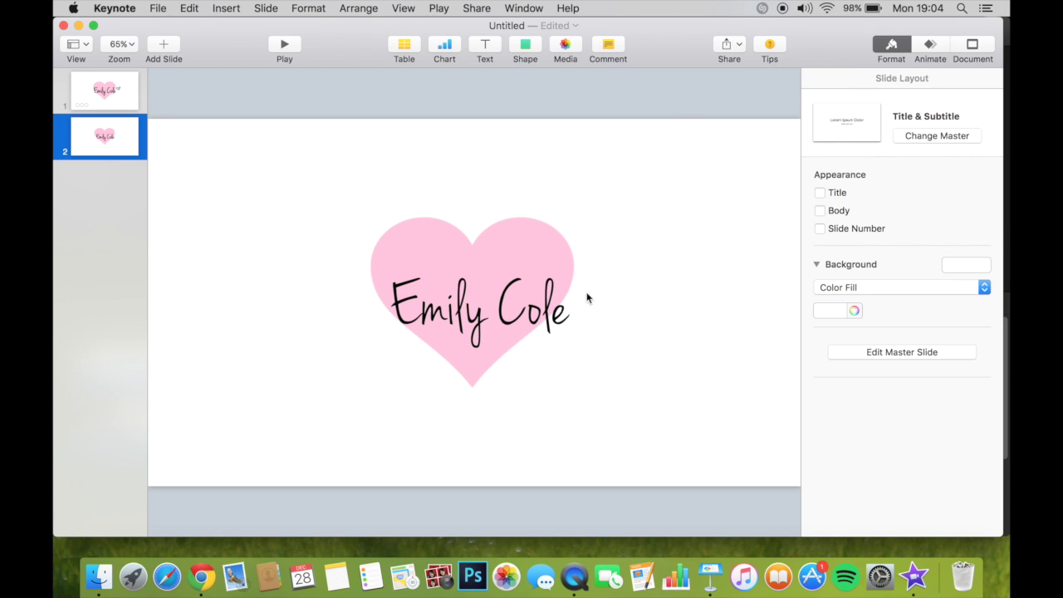
pyautogui.moveTo(507, 318)
pyautogui.mouseDown()
pyautogui.moveTo(485, 313)
pyautogui.moveTo(496, 315)
pyautogui.mouseUp()
pyautogui.click(599, 157)
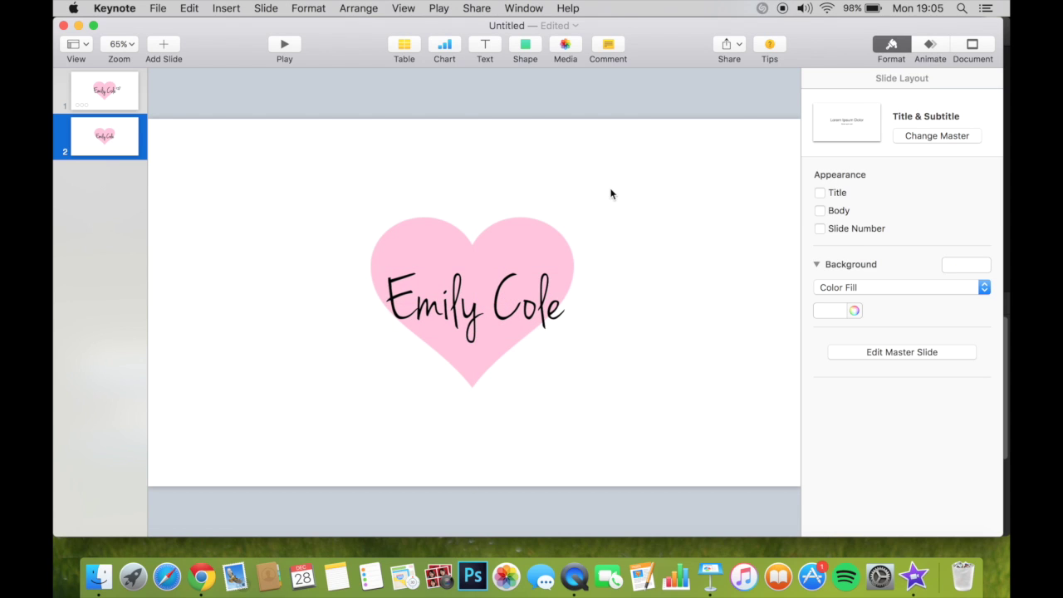
# Add an empty text box right of the heart and set it to the MWHeart font.
pyautogui.click(485, 51)
pyautogui.moveTo(476, 305); pyautogui.dragTo(613, 246)
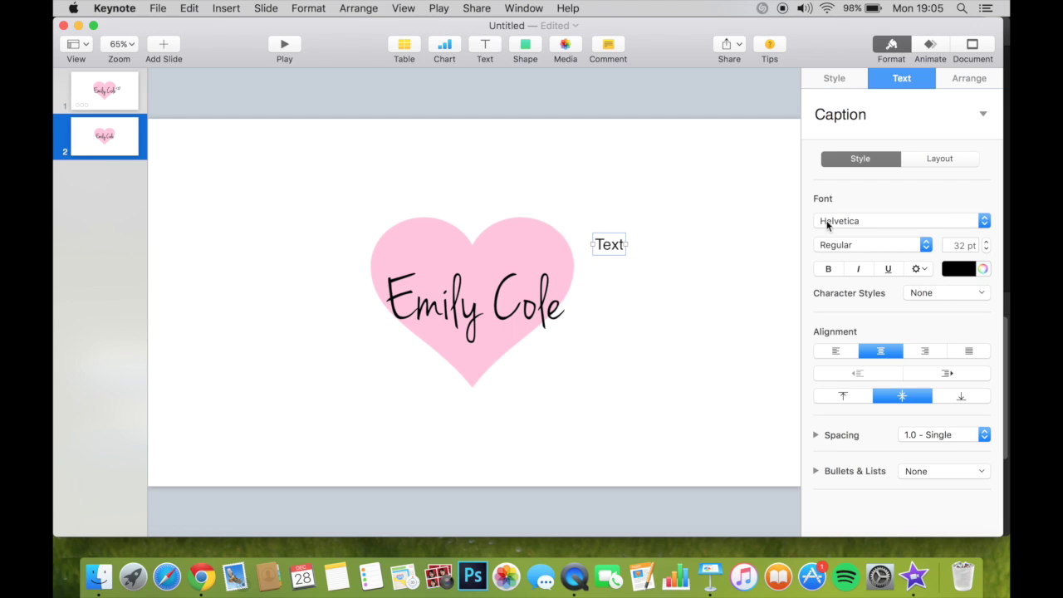
pyautogui.doubleClick(610, 242)
pyautogui.press('BackSpace')
pyautogui.click(901, 220)
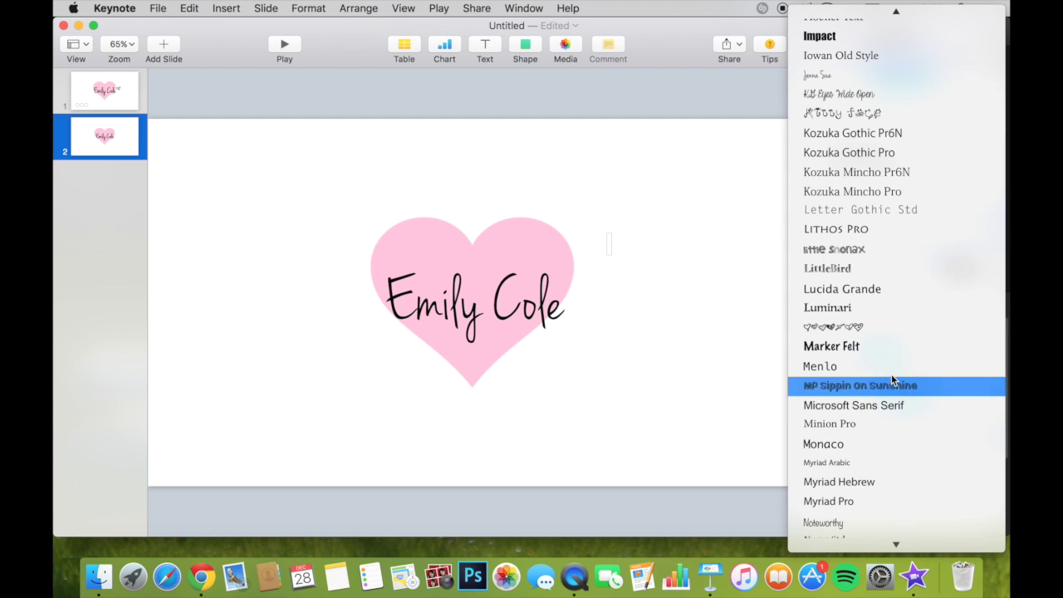
pyautogui.click(867, 325)
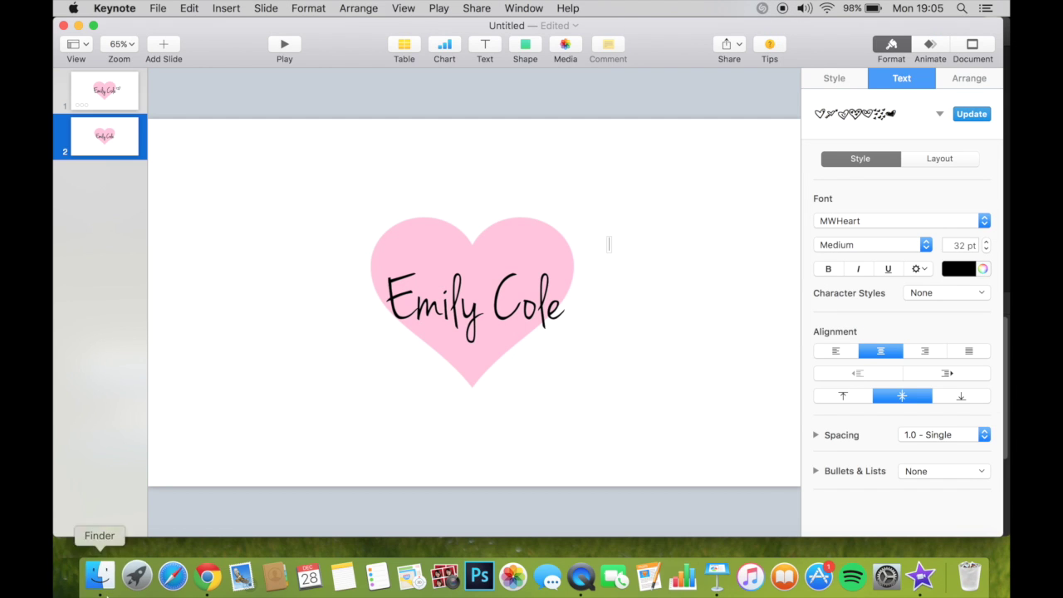
# Look over the MW Heart font web page in the browser.
pyautogui.click(196, 576)
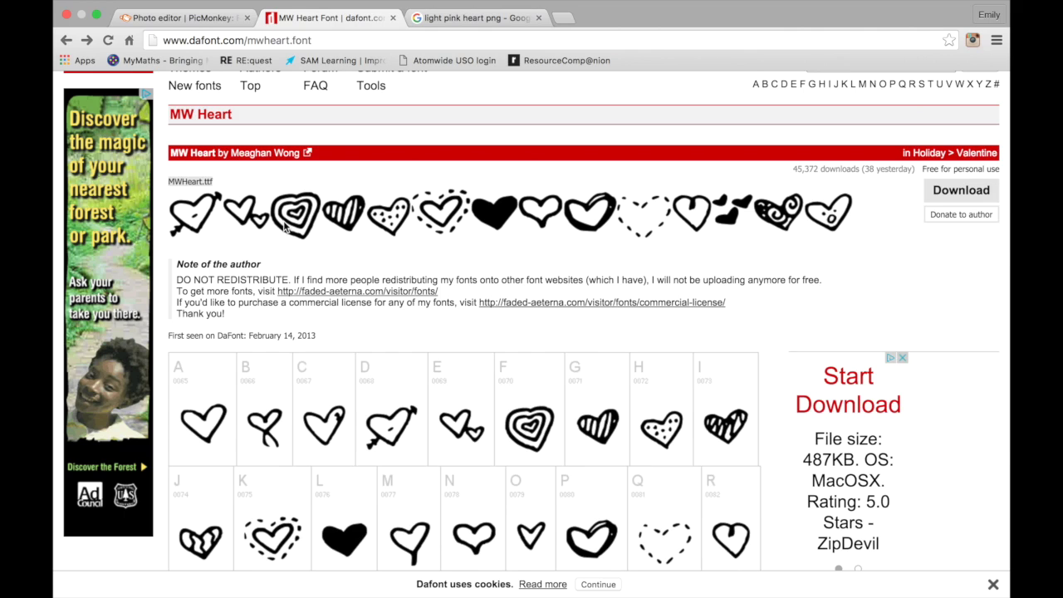
pyautogui.scroll(2, 285, 228)
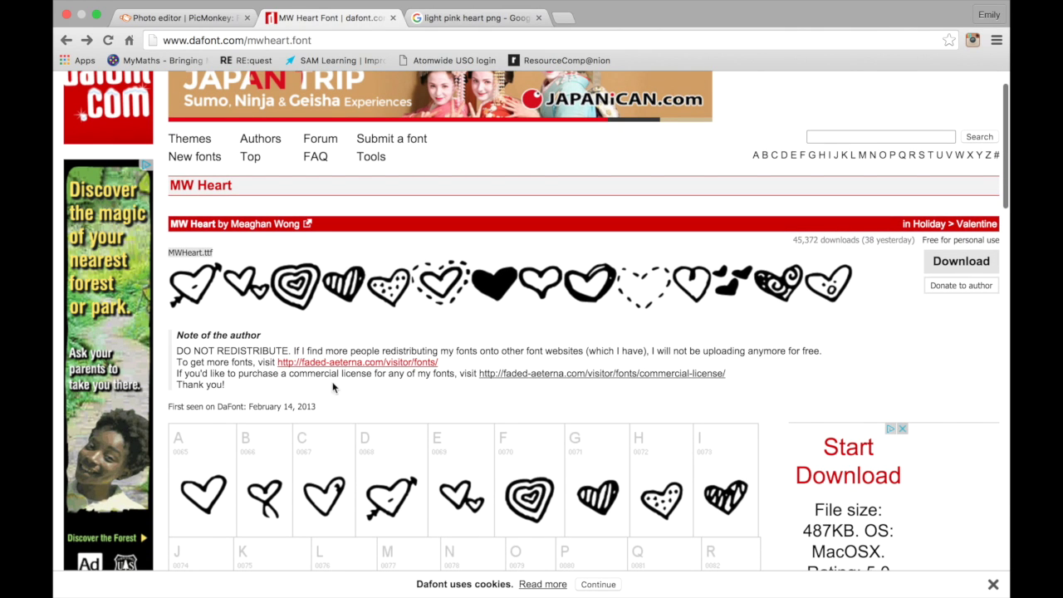
pyautogui.scroll(-5, 456, 491)
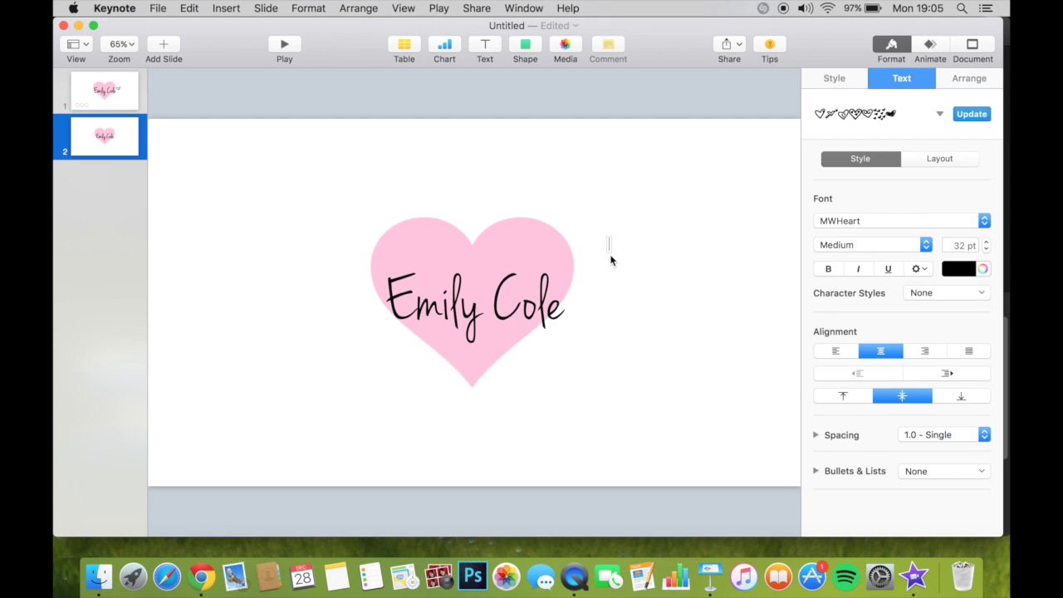
# Type 'a' for the MWHeart heart doodle, enlarge it to 111 pt, and place it beside the pink heart.
pyautogui.write('a')
pyautogui.click(634, 250)
pyautogui.click(609, 242)
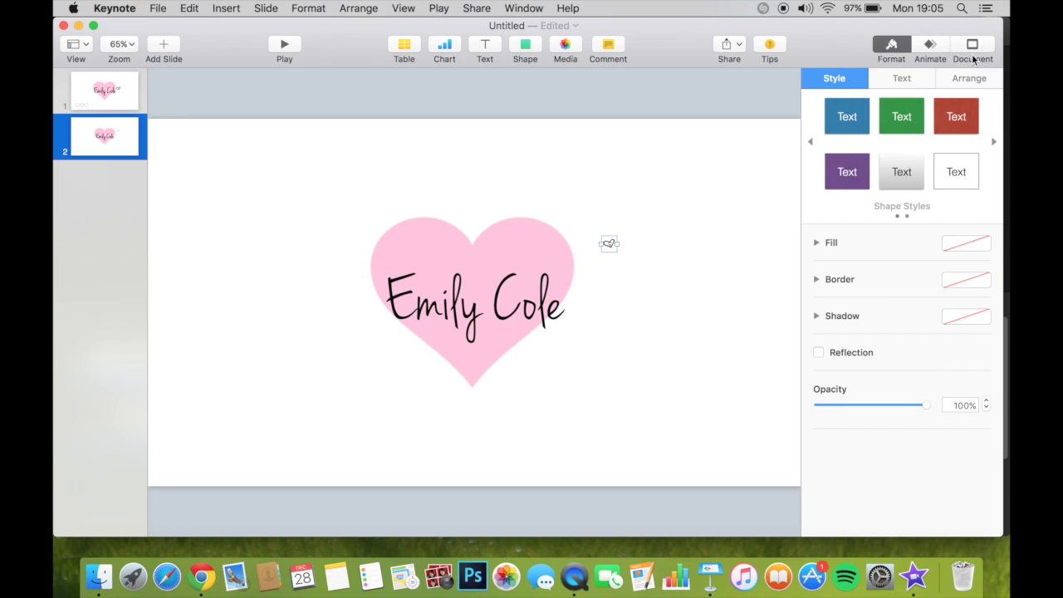
pyautogui.click(975, 59)
pyautogui.click(893, 55)
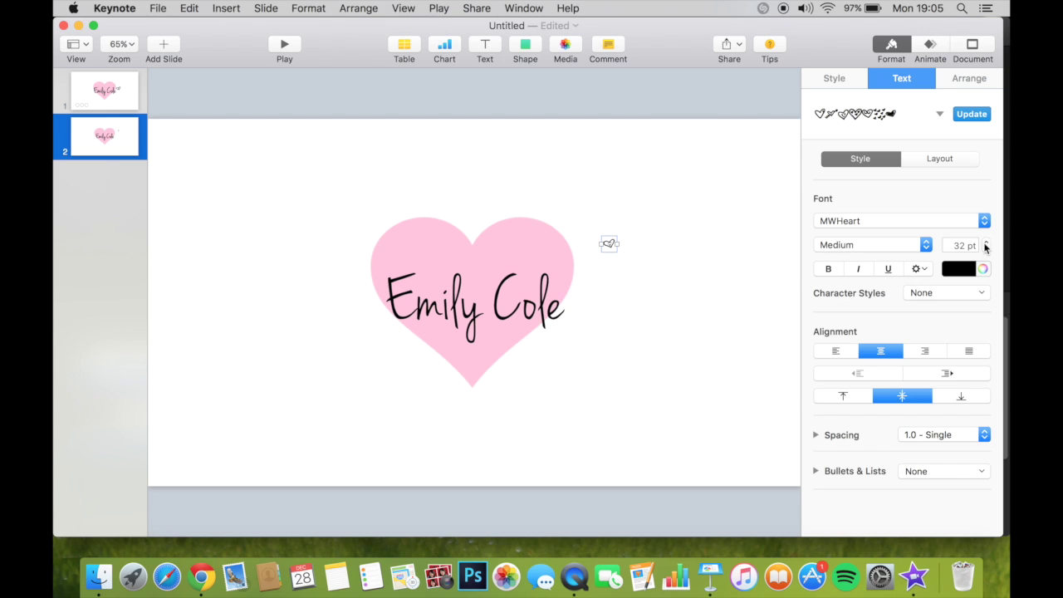
pyautogui.click(986, 245)
pyautogui.moveTo(610, 243); pyautogui.dragTo(589, 279)
pyautogui.click(667, 354)
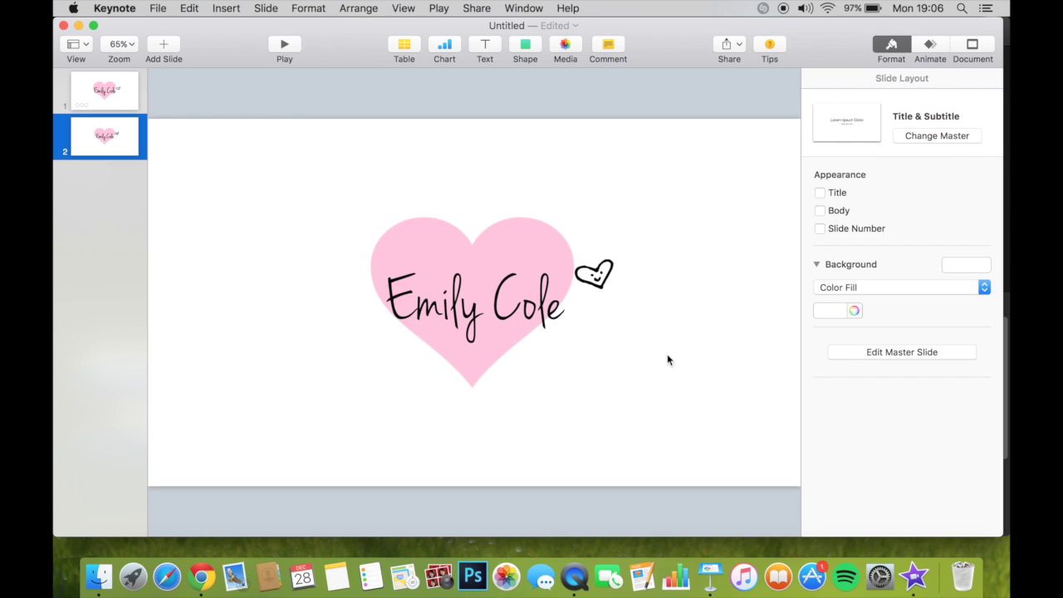
pyautogui.click(429, 309)
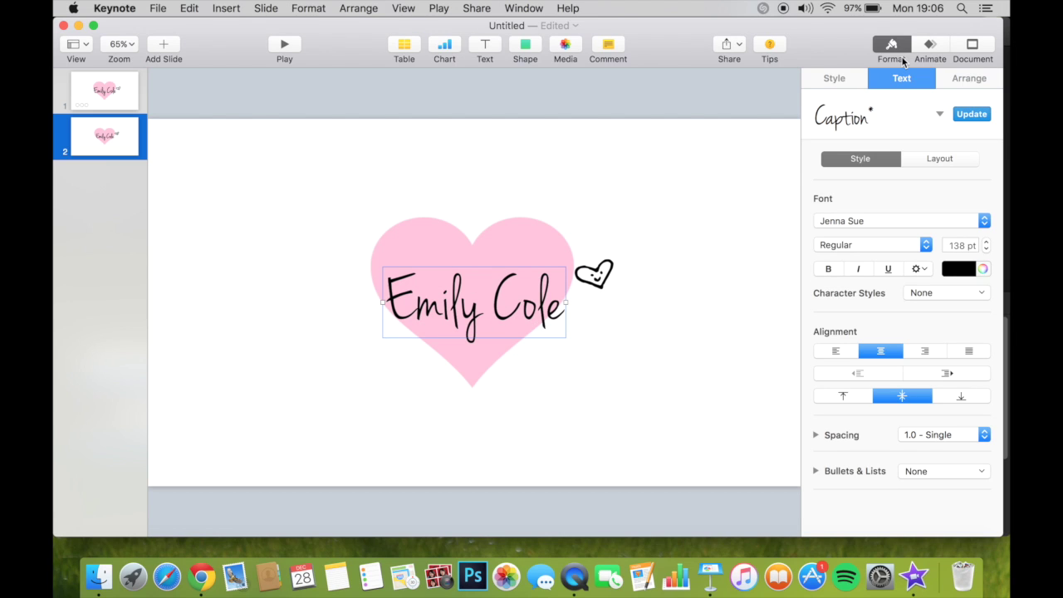
pyautogui.click(937, 45)
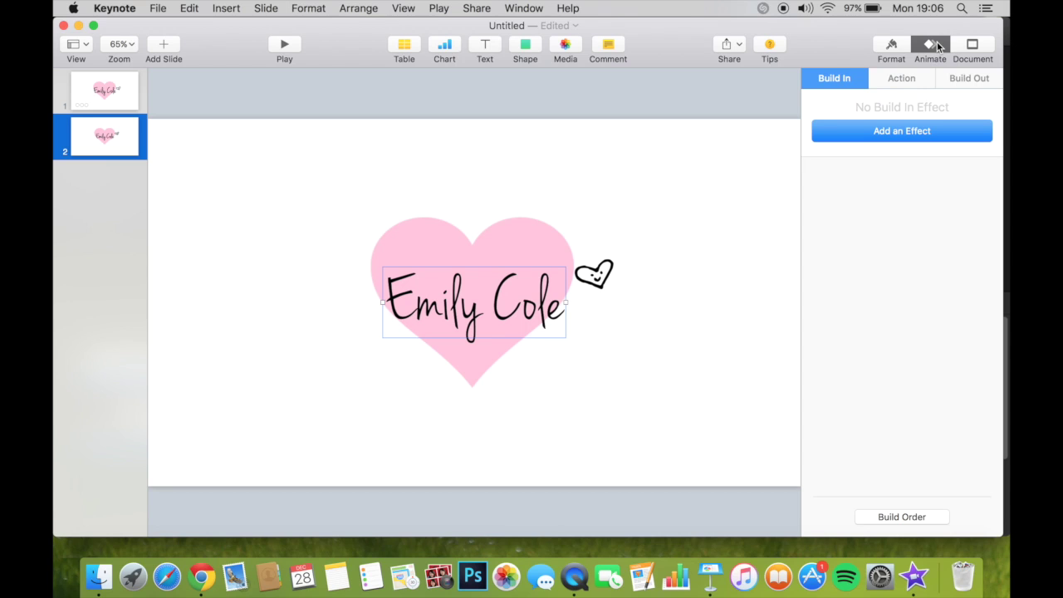
pyautogui.click(896, 133)
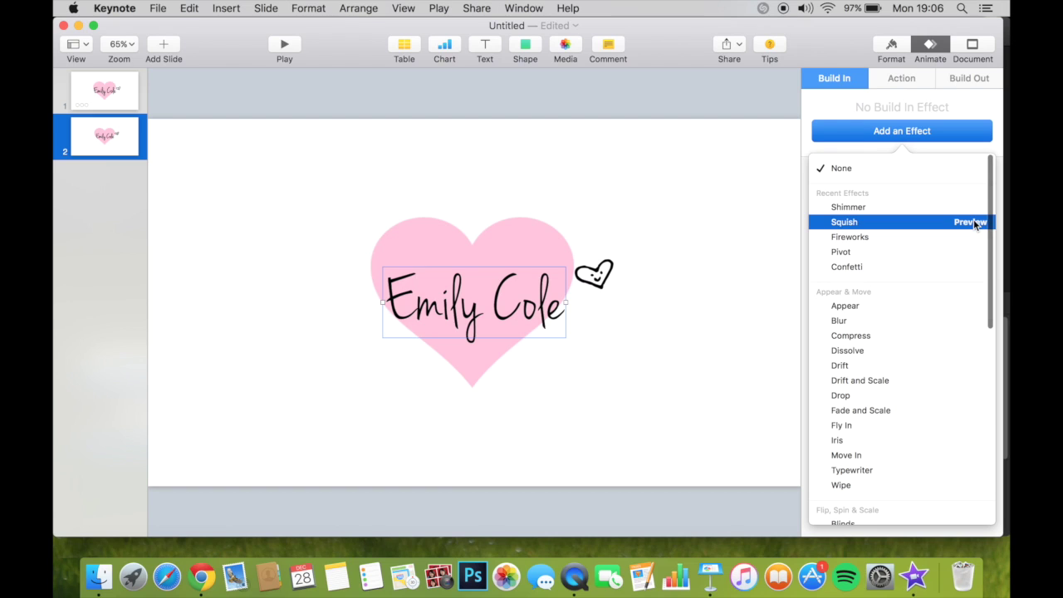
pyautogui.click(972, 221)
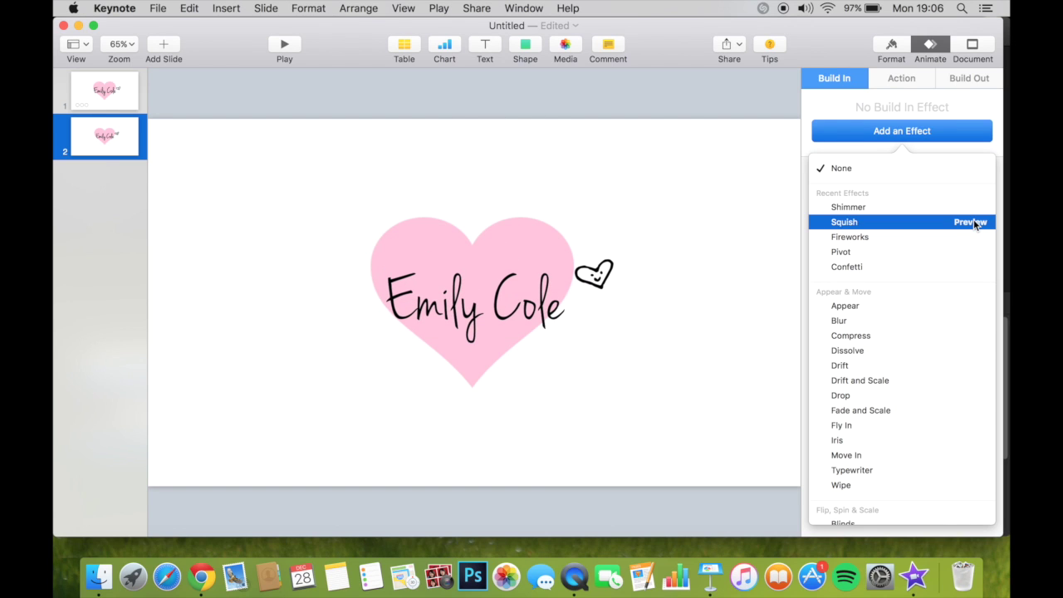
pyautogui.scroll(-10, 882, 397)
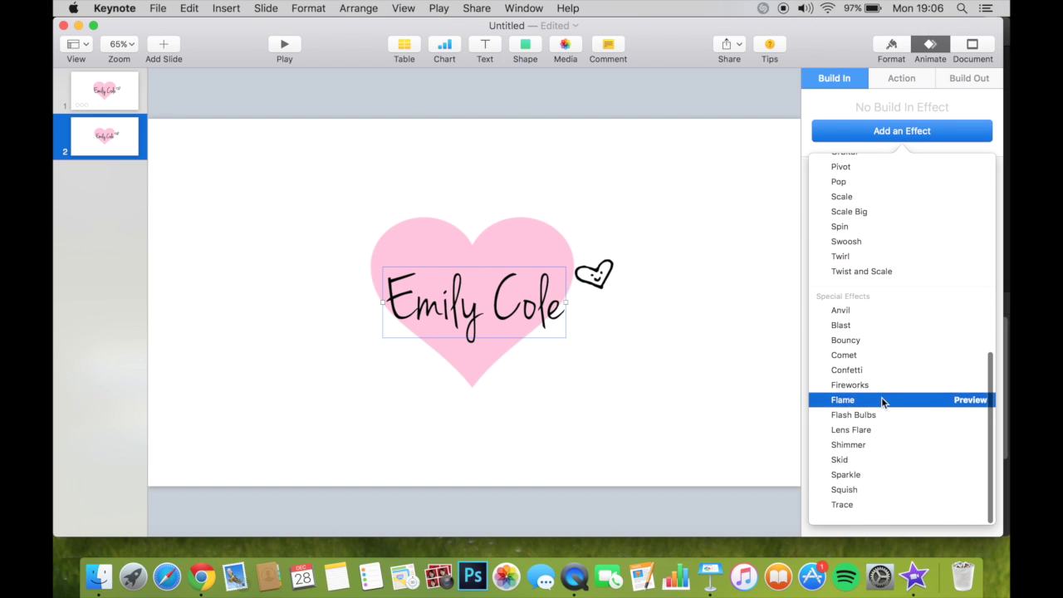
pyautogui.click(859, 496)
pyautogui.click(887, 222)
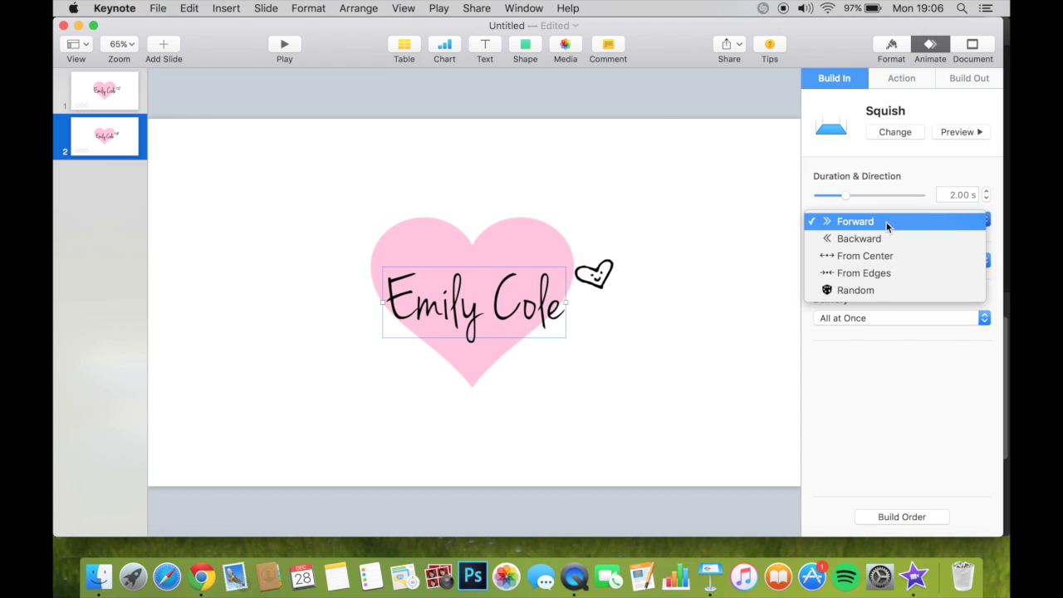
pyautogui.click(851, 290)
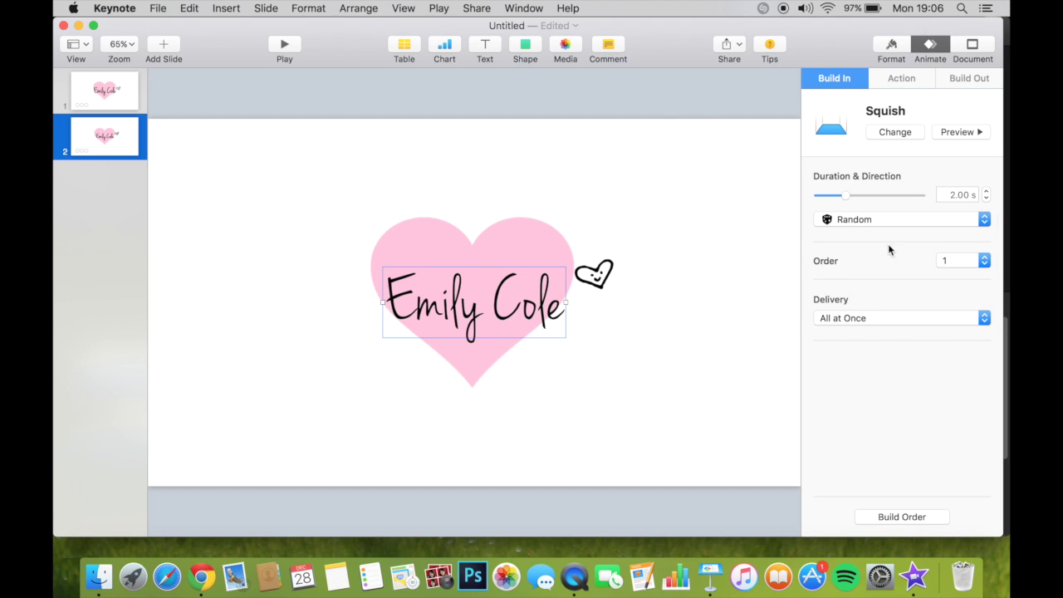
pyautogui.click(945, 132)
pyautogui.click(585, 276)
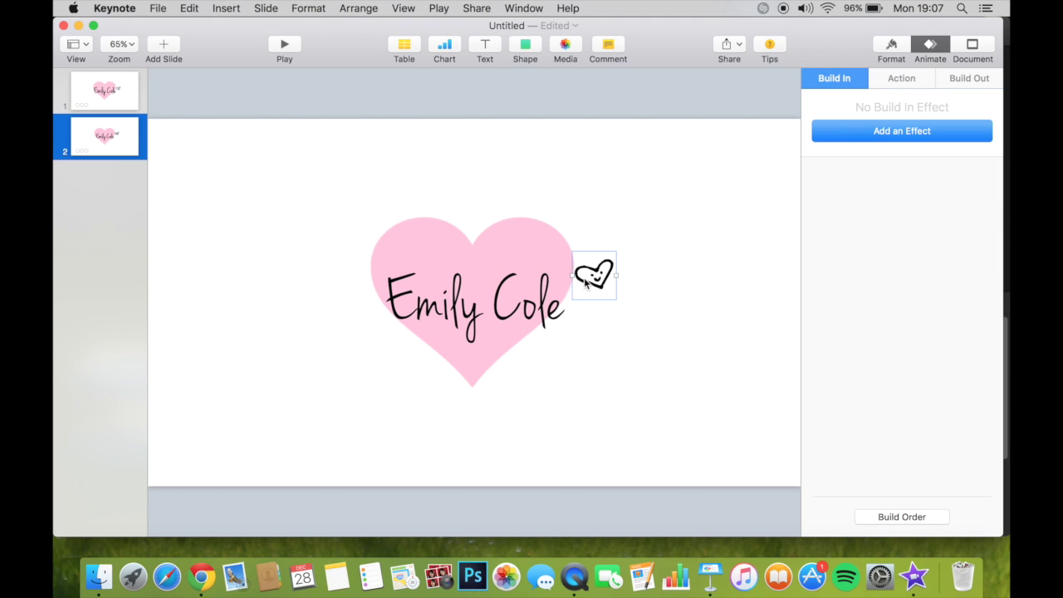
# Give the heart doodle a Shimmer build-in shortened to 0.70 s.
pyautogui.click(851, 137)
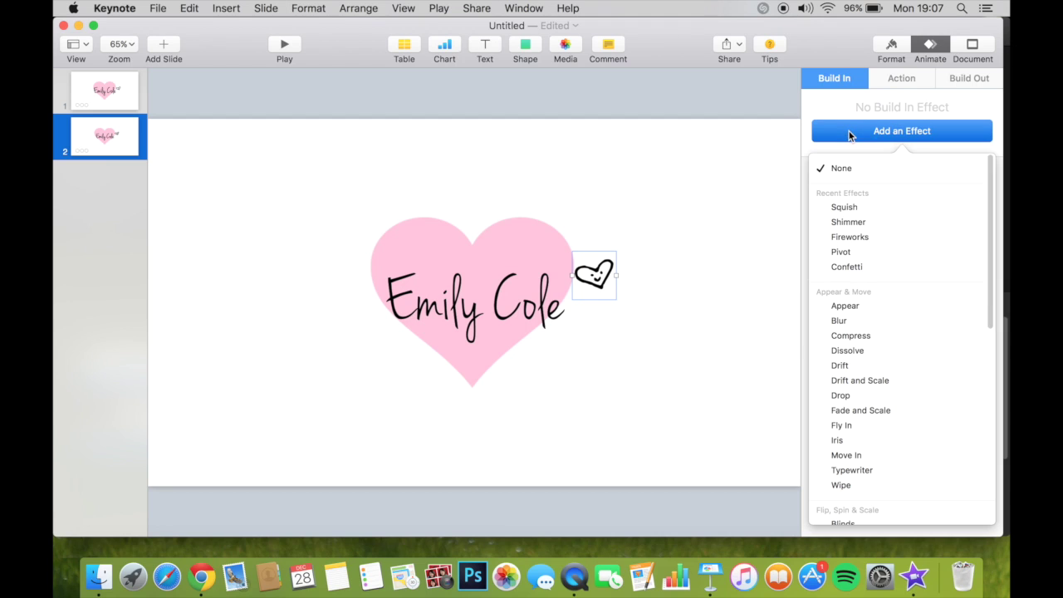
pyautogui.click(849, 223)
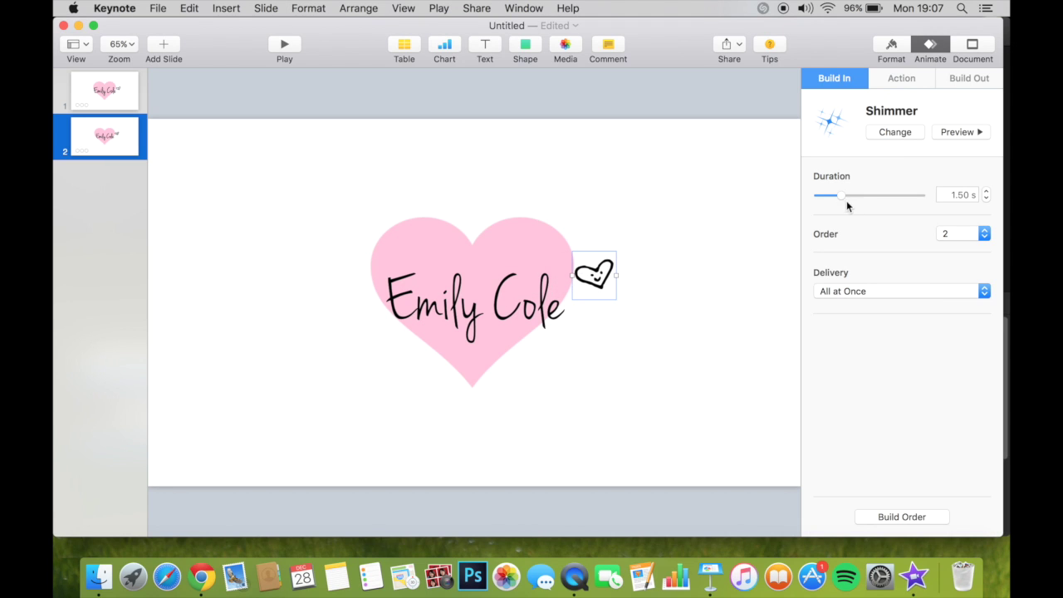
pyautogui.moveTo(838, 197); pyautogui.dragTo(830, 196)
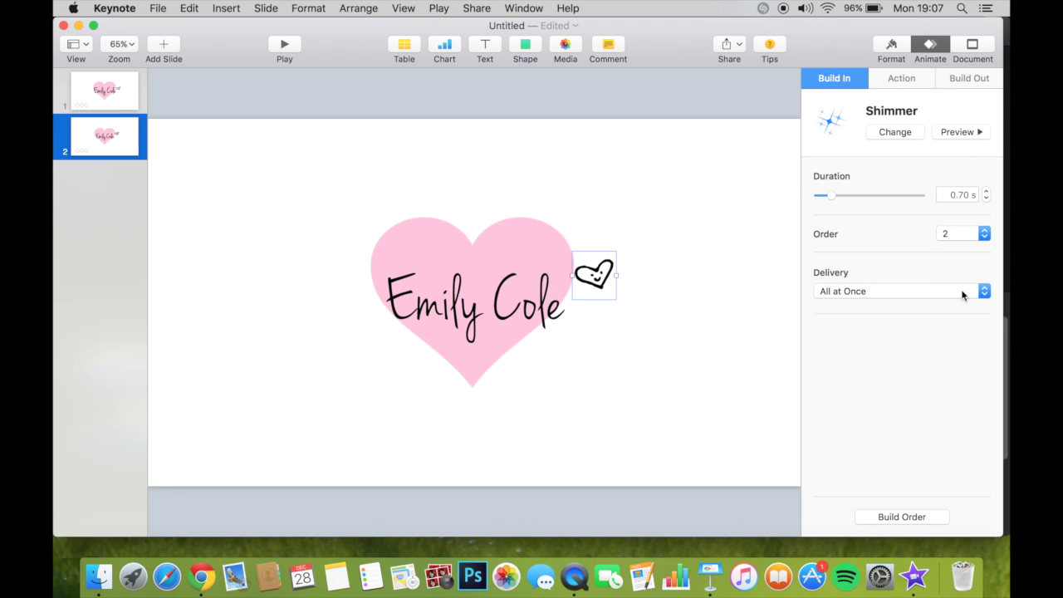
# In Build Order, start the name after the transition and the heart shimmer after build 1, then preview.
pyautogui.click(902, 517)
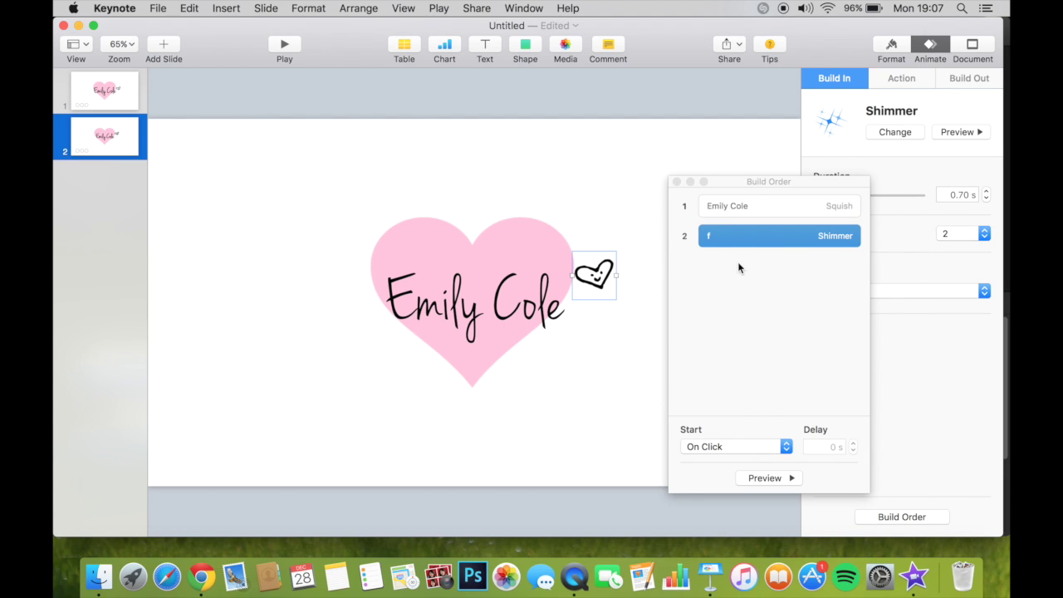
pyautogui.click(744, 207)
pyautogui.click(736, 448)
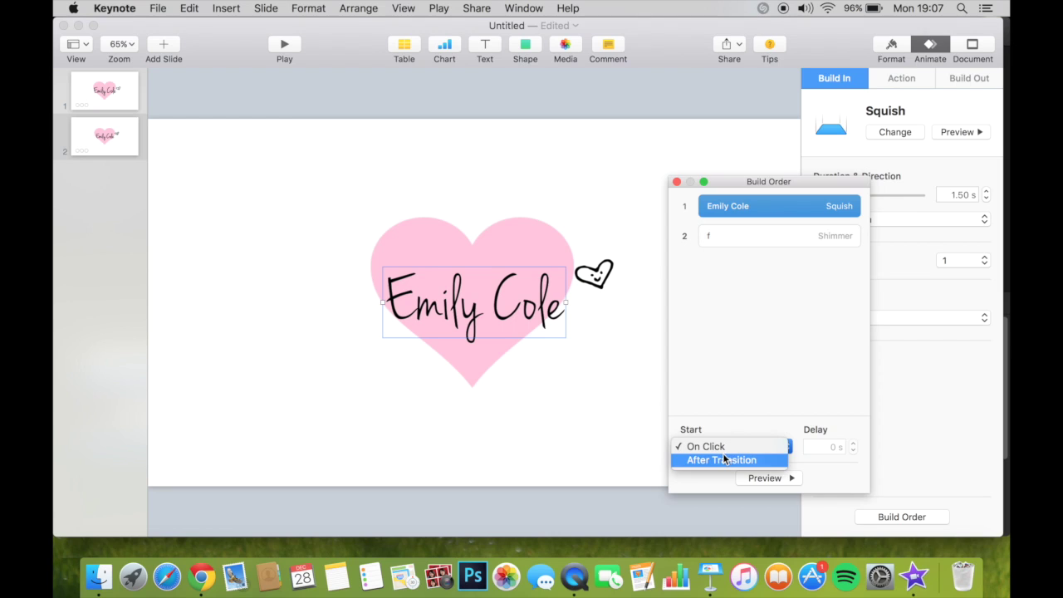
pyautogui.click(736, 463)
pyautogui.click(755, 235)
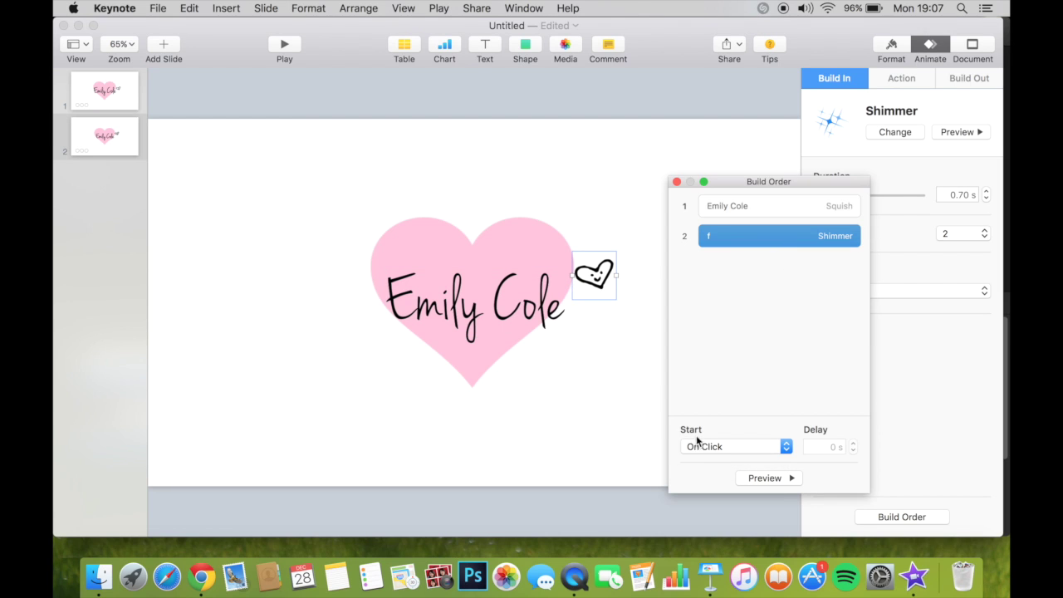
pyautogui.click(706, 449)
pyautogui.click(707, 474)
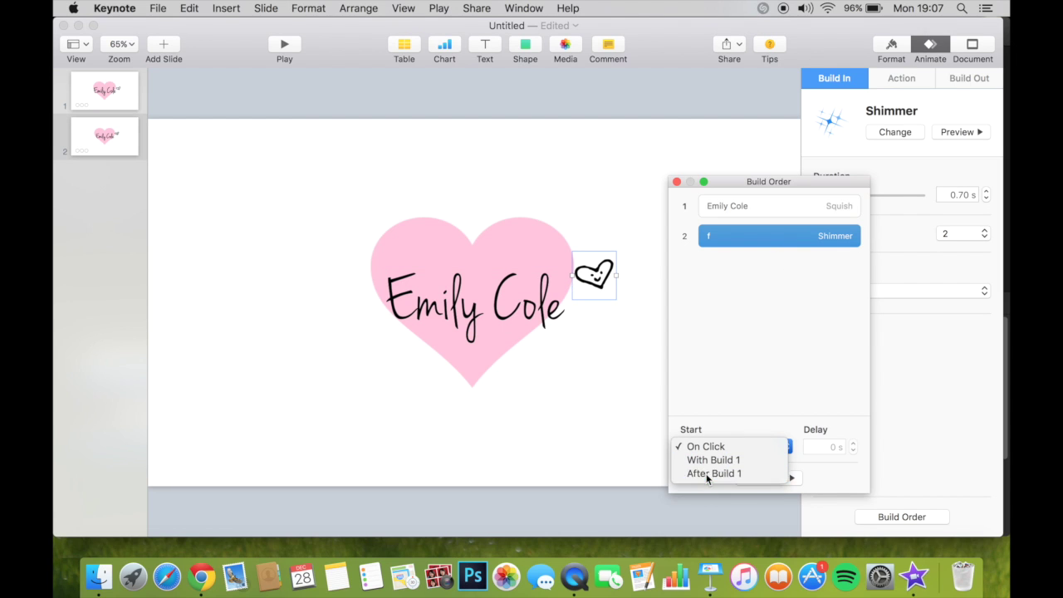
pyautogui.moveTo(671, 183); pyautogui.dragTo(672, 184)
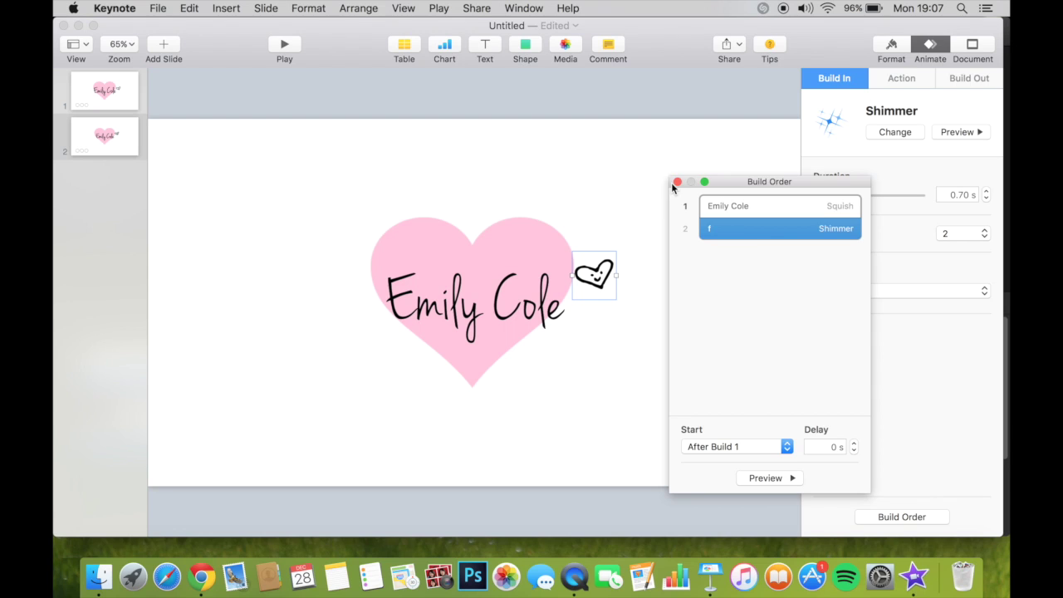
pyautogui.click(678, 182)
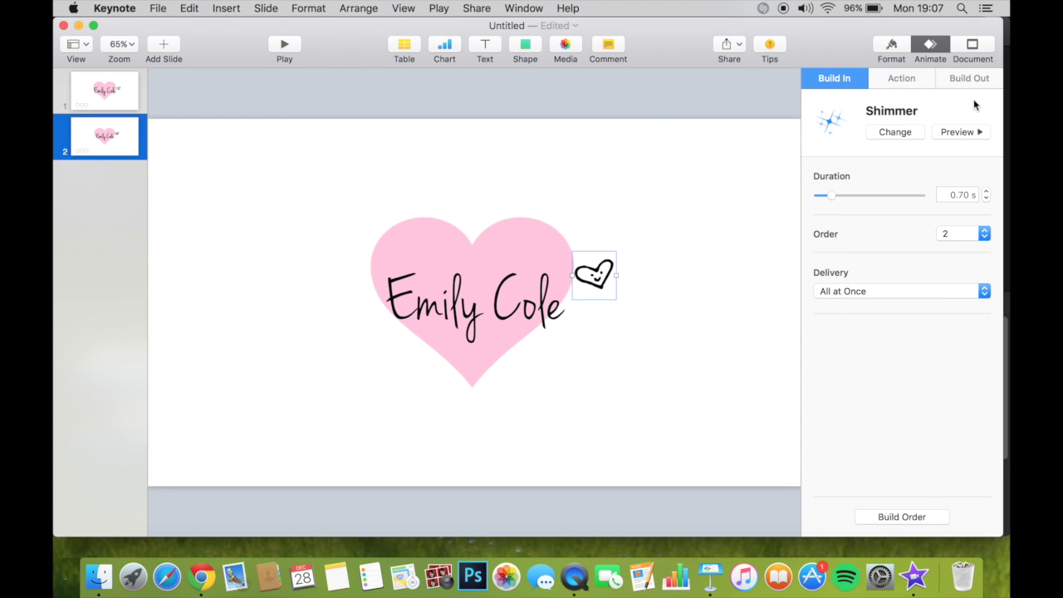
pyautogui.click(966, 133)
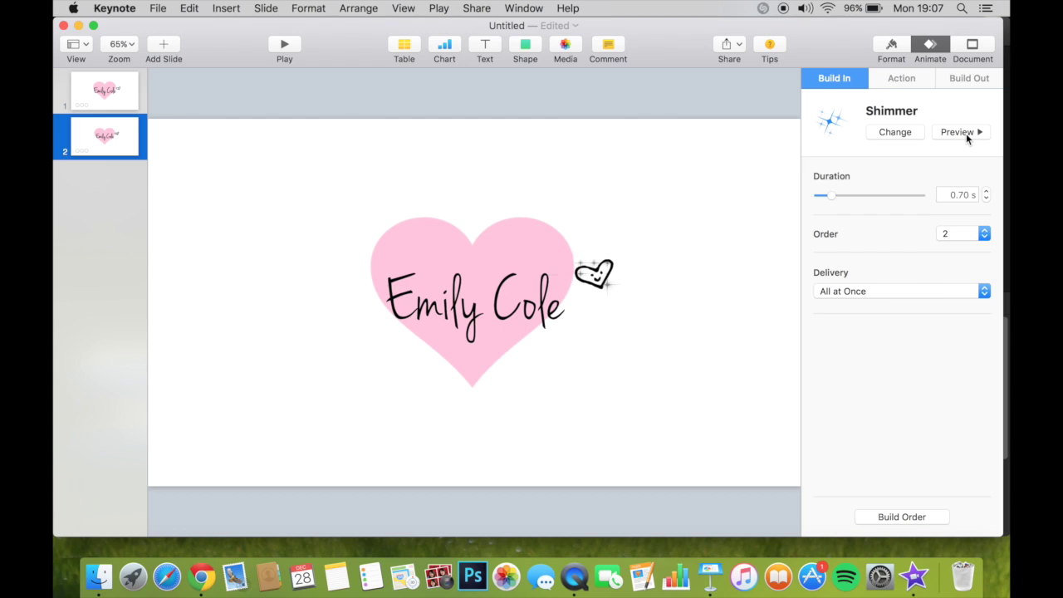
pyautogui.press('Escape')
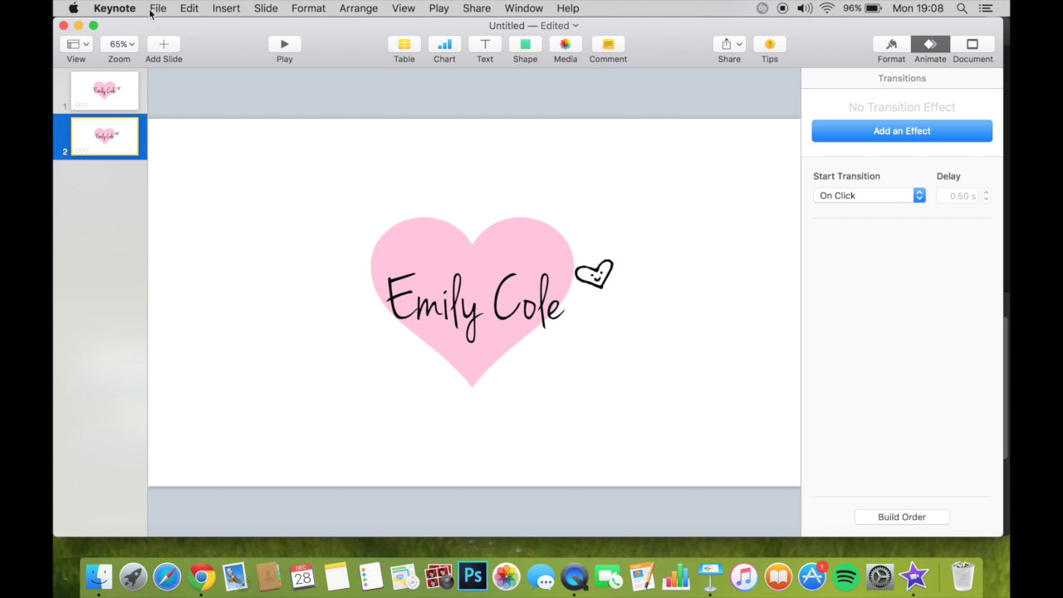
# Set up a self-playing QuickTime export with 0-second slide and build delays at 720p.
pyautogui.click(151, 12)
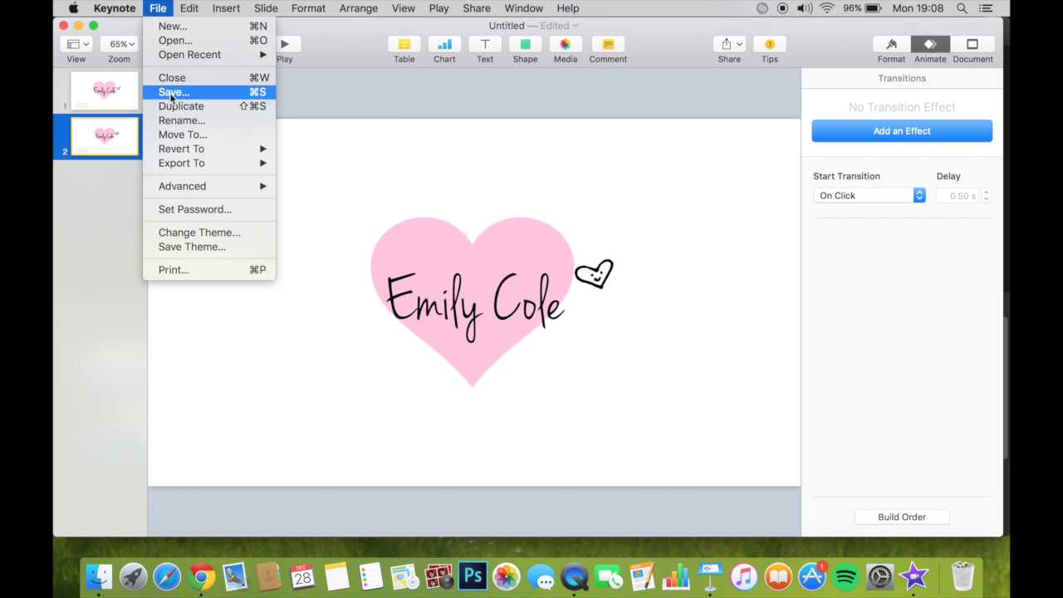
pyautogui.moveTo(203, 167)
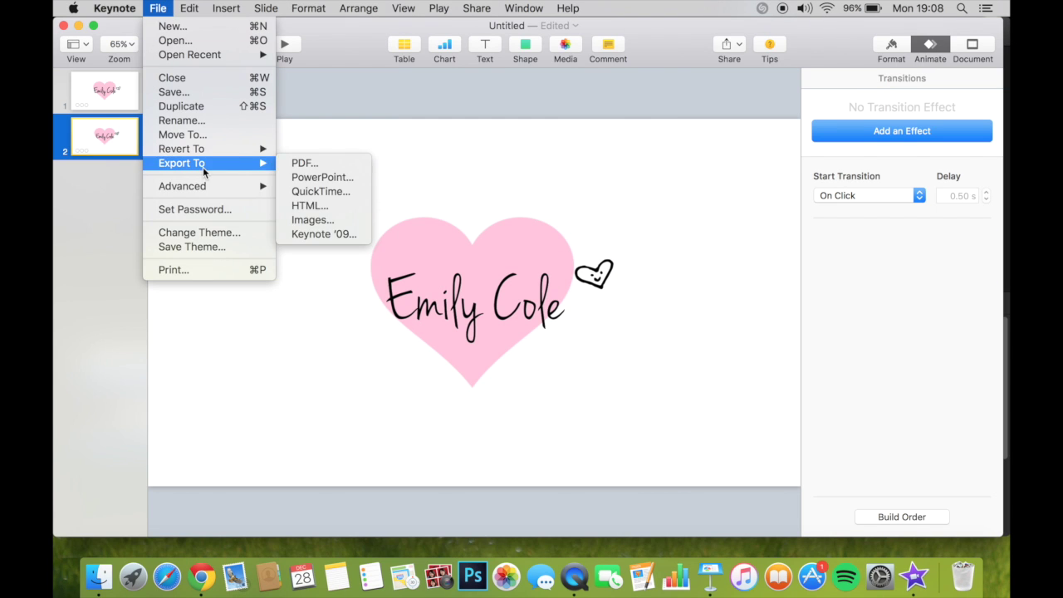
pyautogui.click(285, 189)
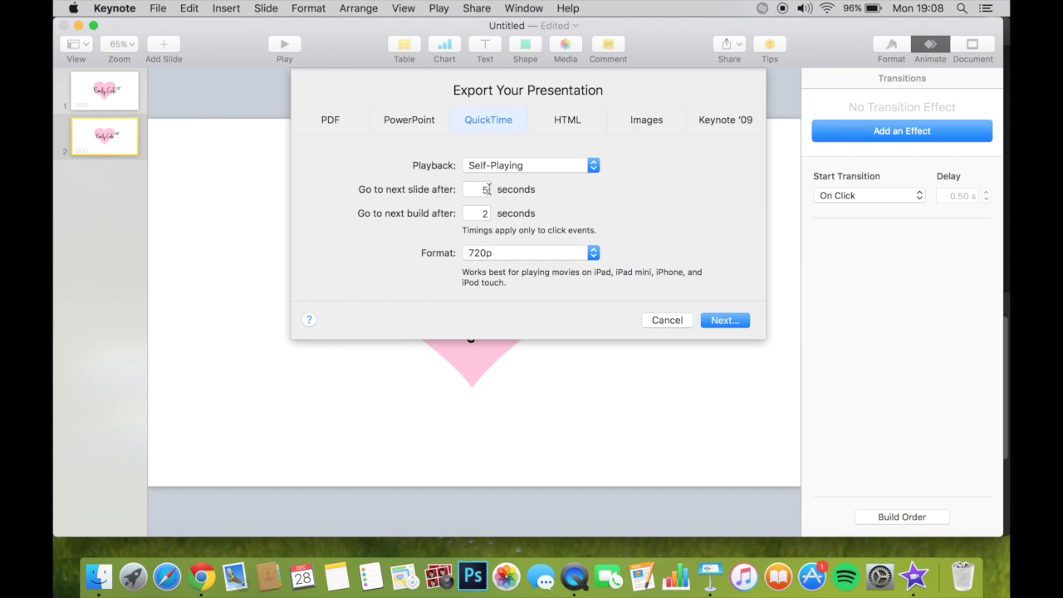
pyautogui.click(482, 188)
pyautogui.click(493, 214)
pyautogui.click(487, 254)
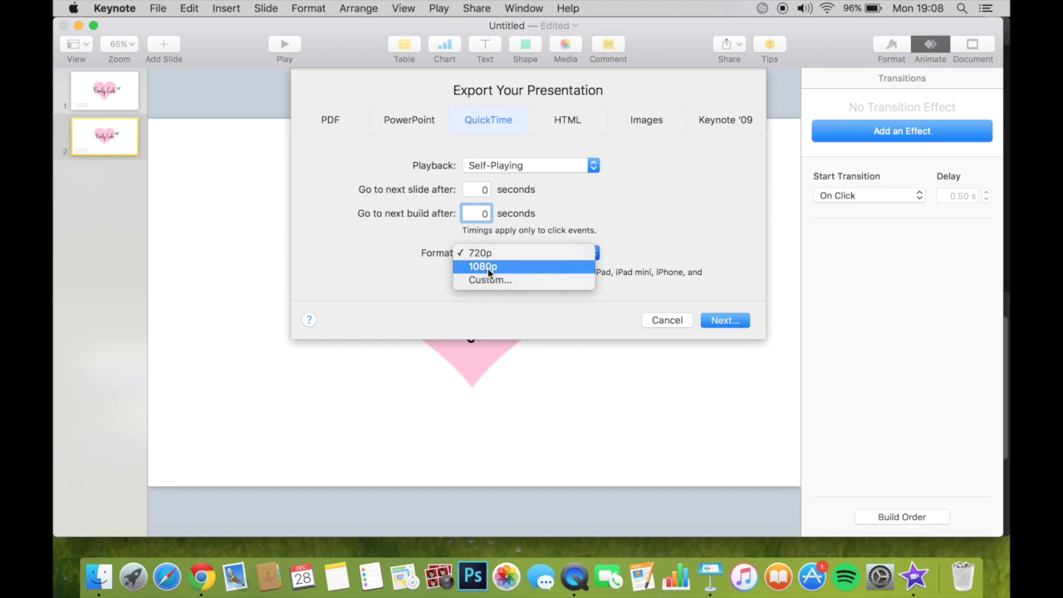
pyautogui.click(493, 256)
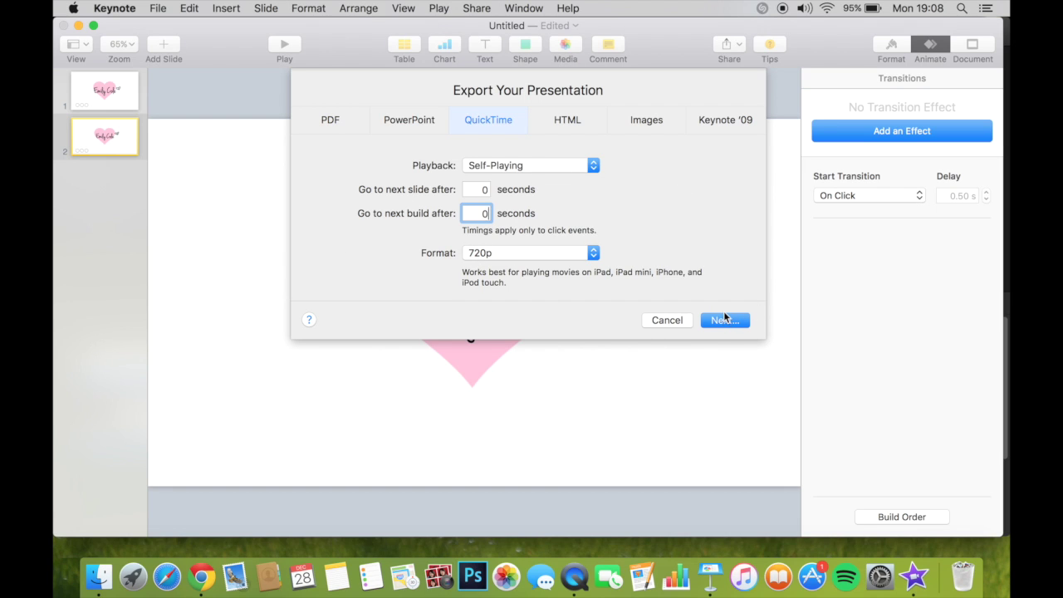
# Export the movie as 'intro' to the Desktop and return to iMovie's Channel intro project.
pyautogui.click(725, 319)
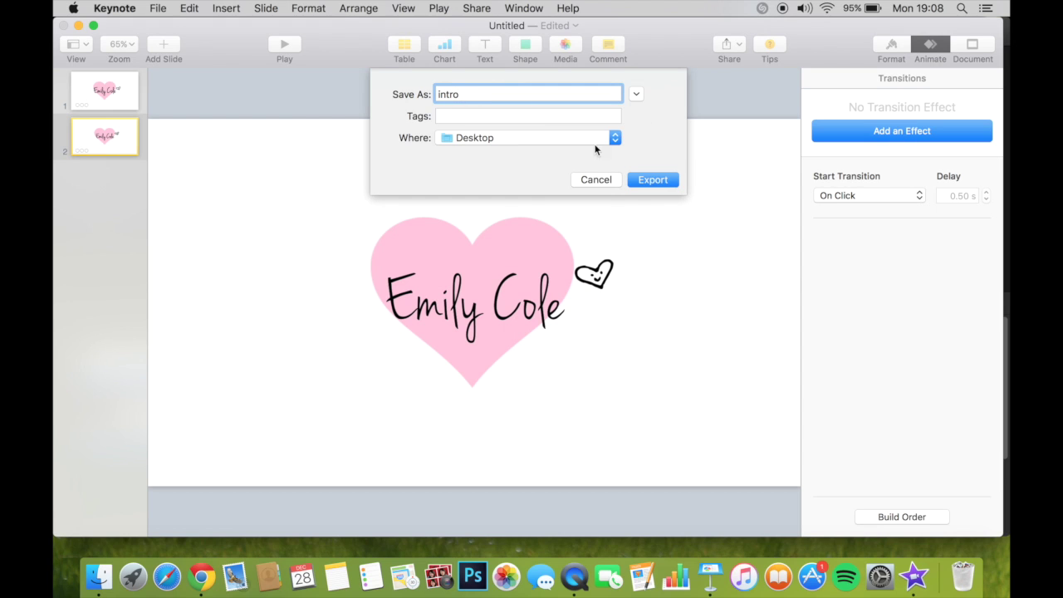
pyautogui.write('intro')
pyautogui.click(653, 181)
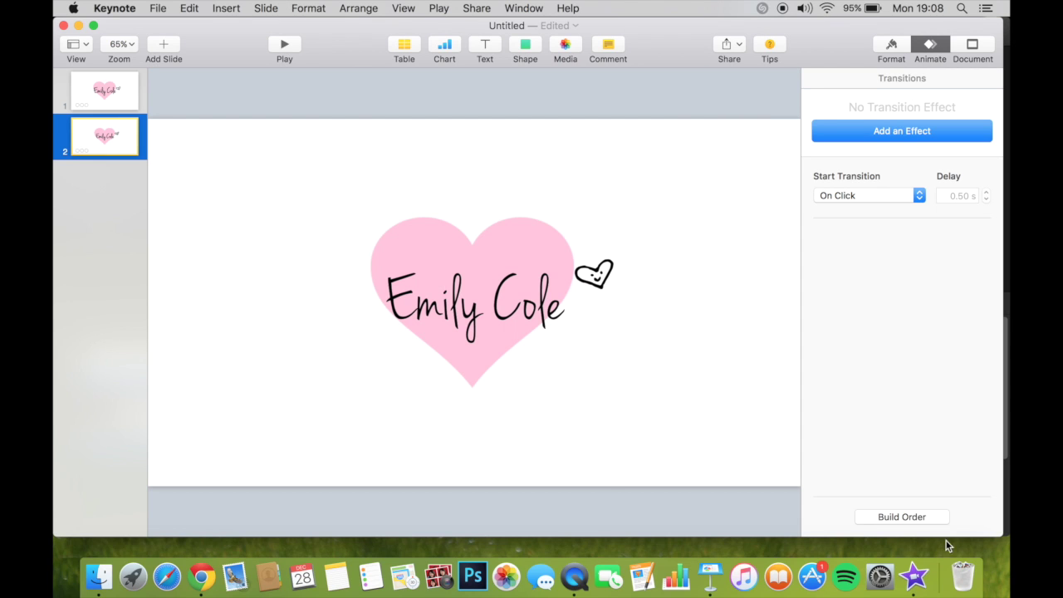
pyautogui.click(914, 575)
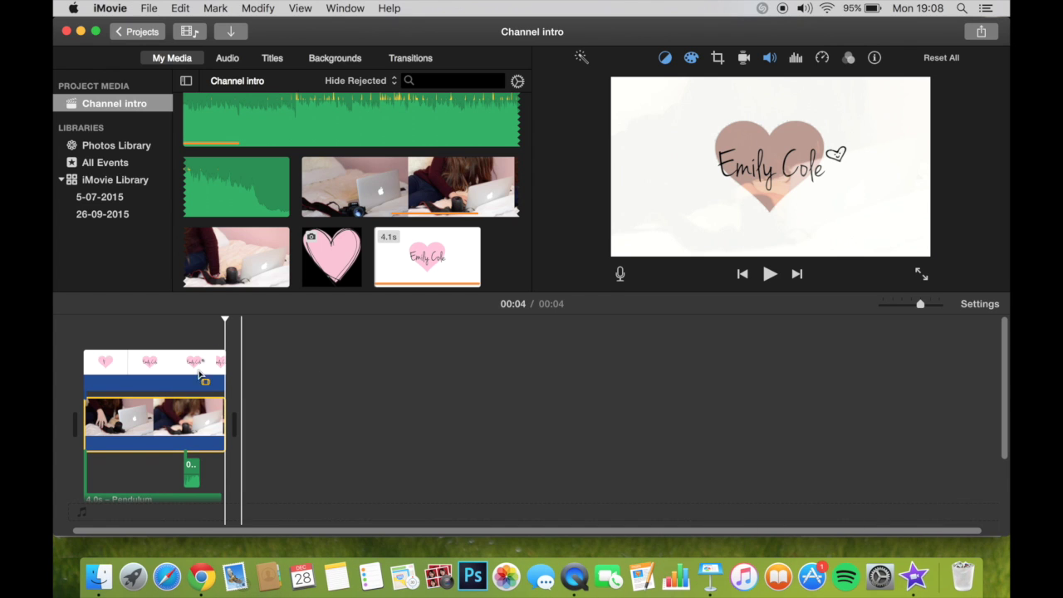
# Browse the Desktop in iMovie's Import window for the intro movie, then leave the import.
pyautogui.click(230, 33)
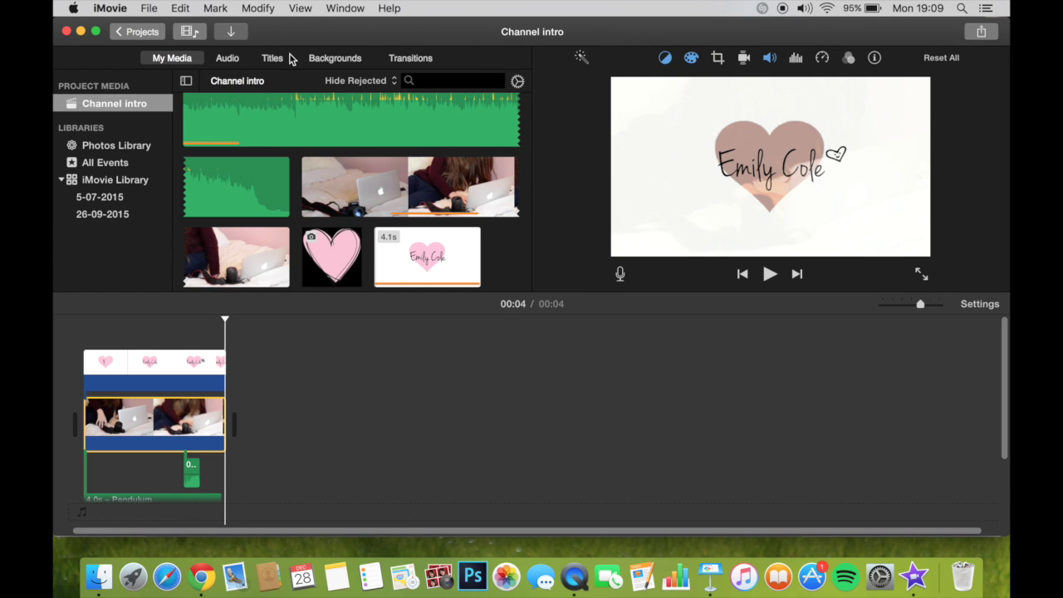
pyautogui.click(230, 34)
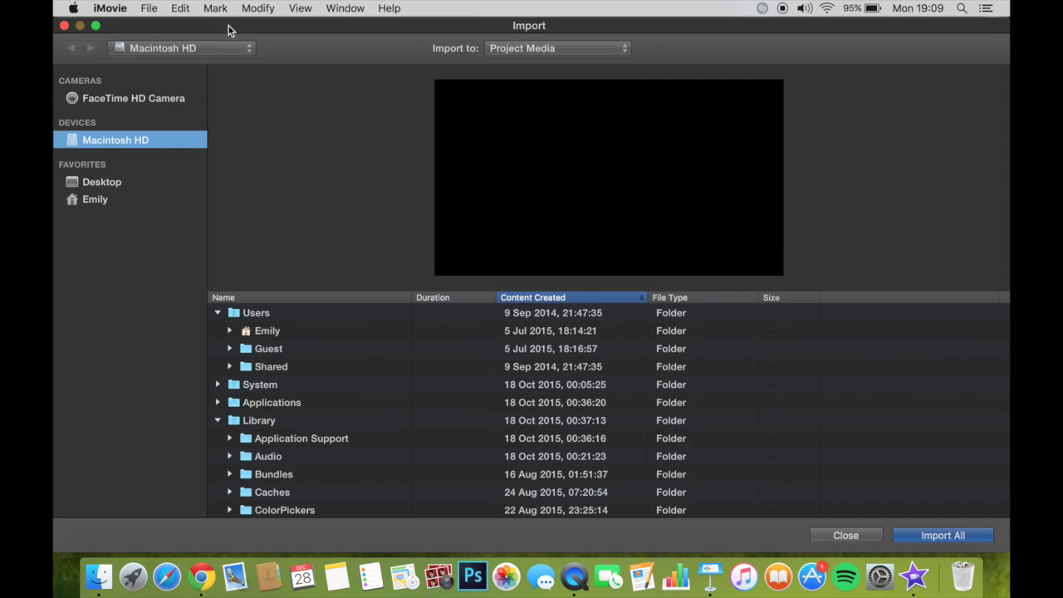
pyautogui.click(103, 182)
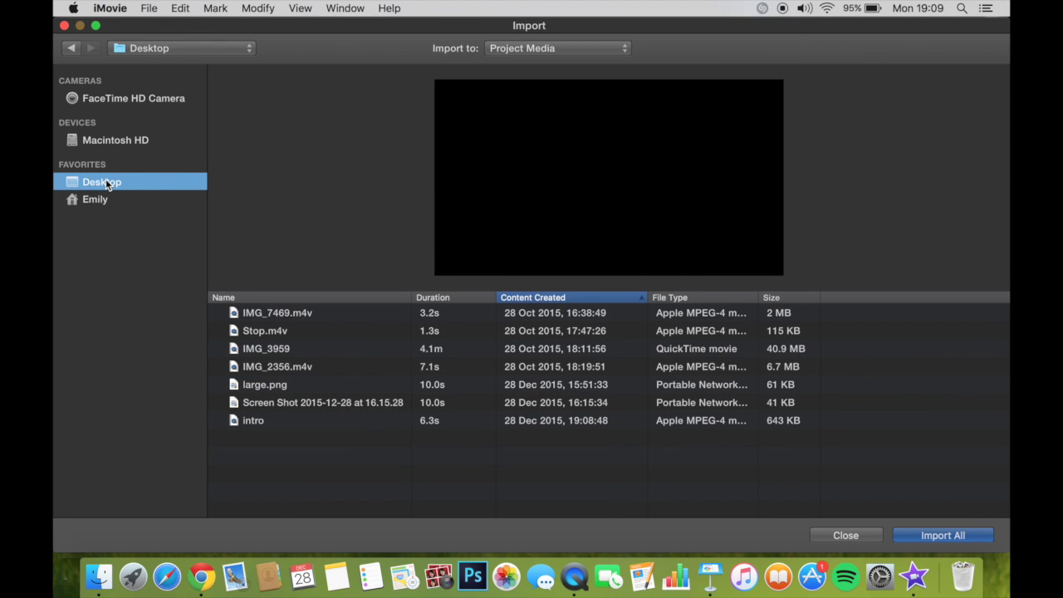
pyautogui.click(255, 422)
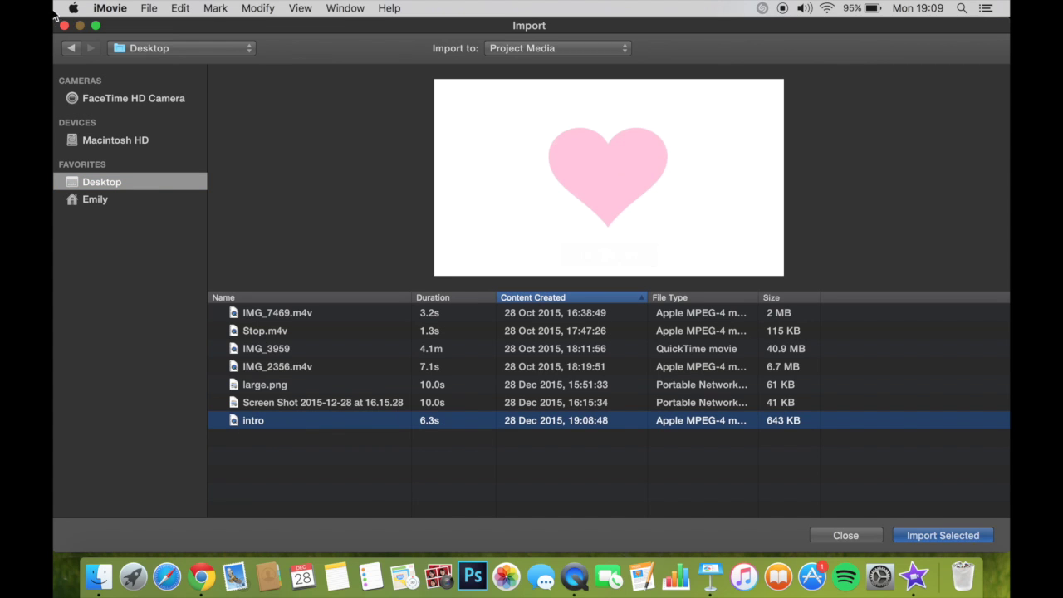
pyautogui.click(851, 536)
pyautogui.click(446, 256)
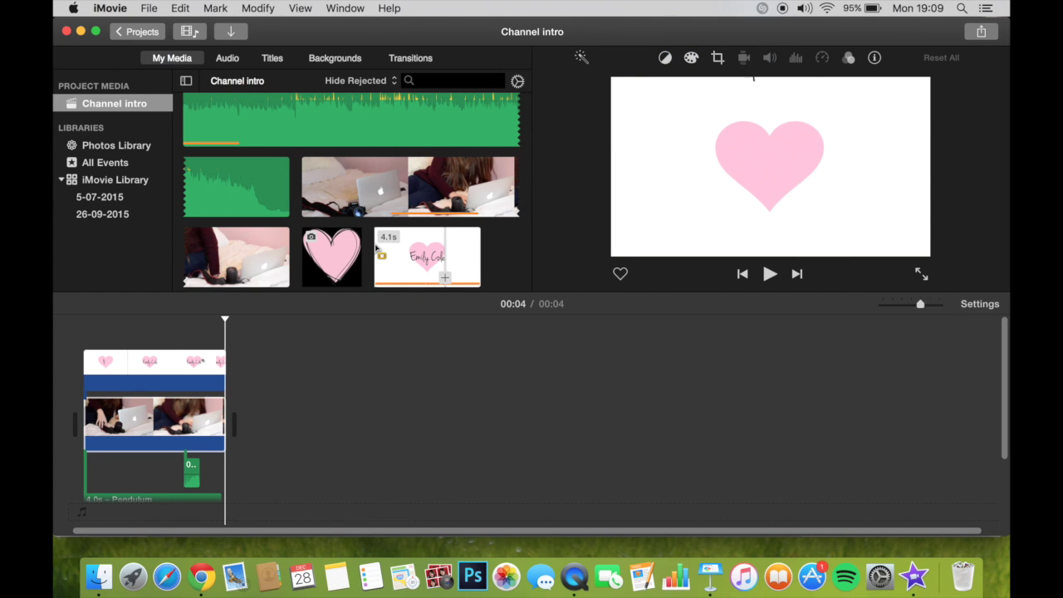
pyautogui.moveTo(372, 233); pyautogui.dragTo(497, 275)
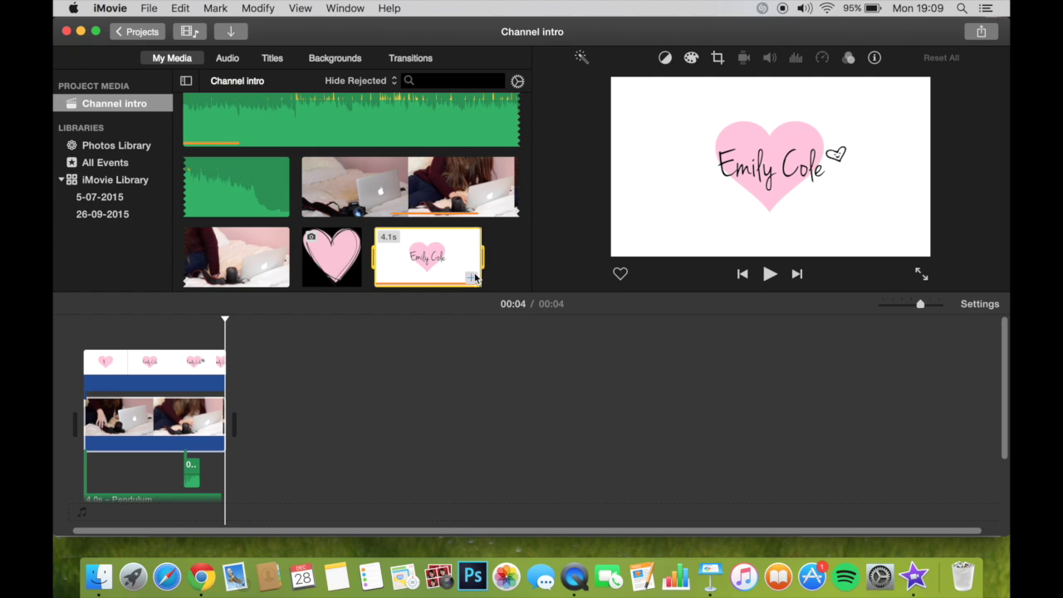
pyautogui.click(475, 278)
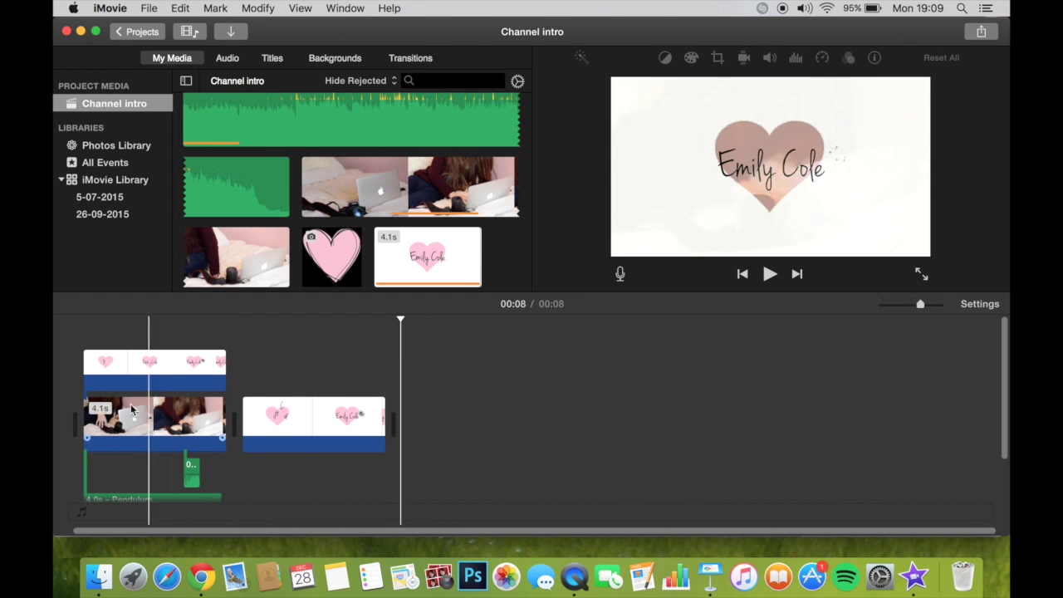
pyautogui.click(121, 368)
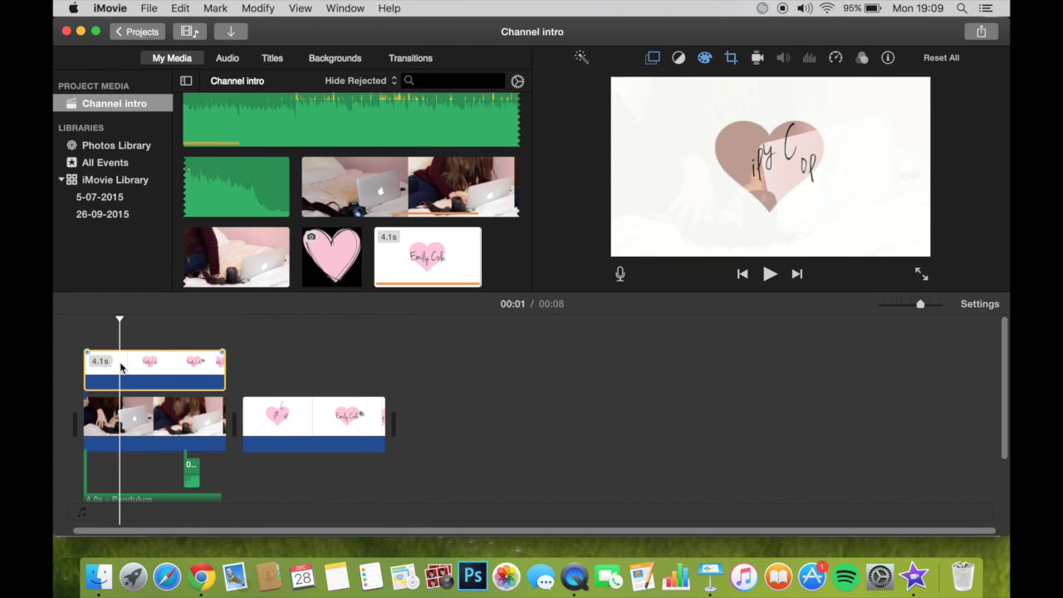
pyautogui.moveTo(98, 407); pyautogui.dragTo(98, 408)
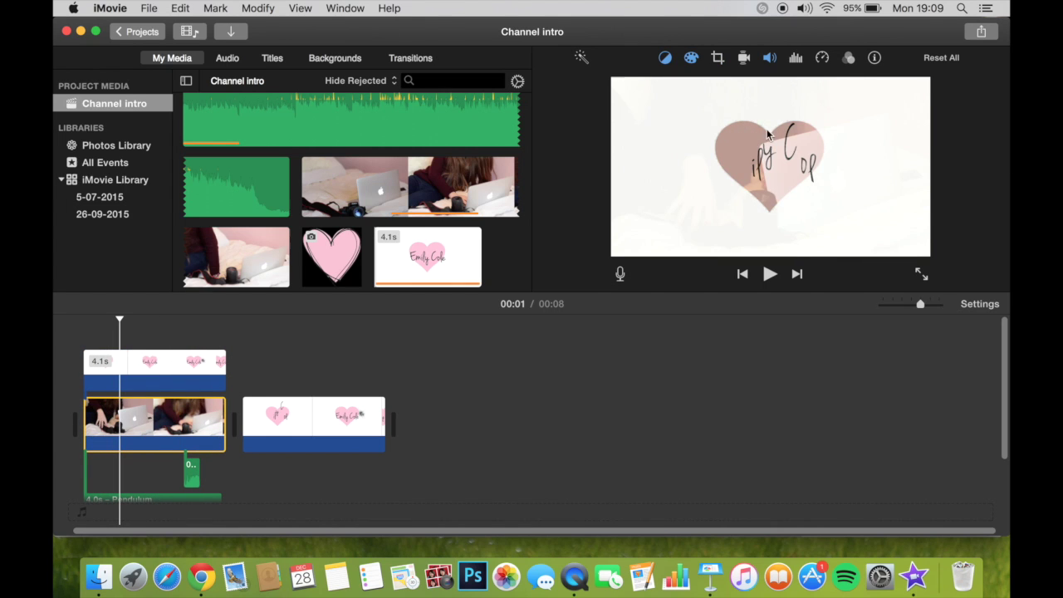
pyautogui.click(148, 420)
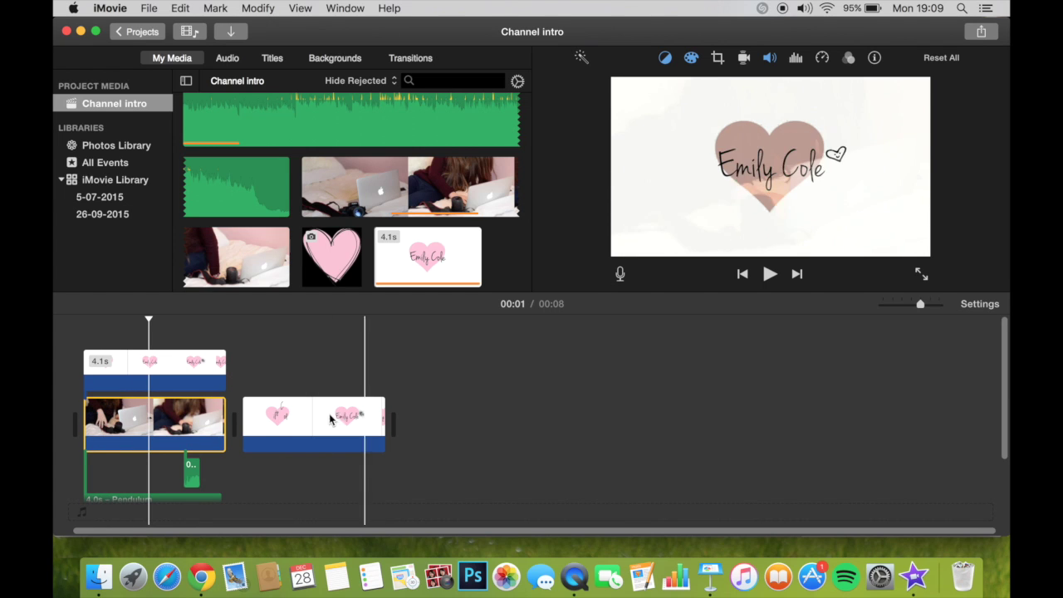
pyautogui.press('super+c')
pyautogui.press('super+v')
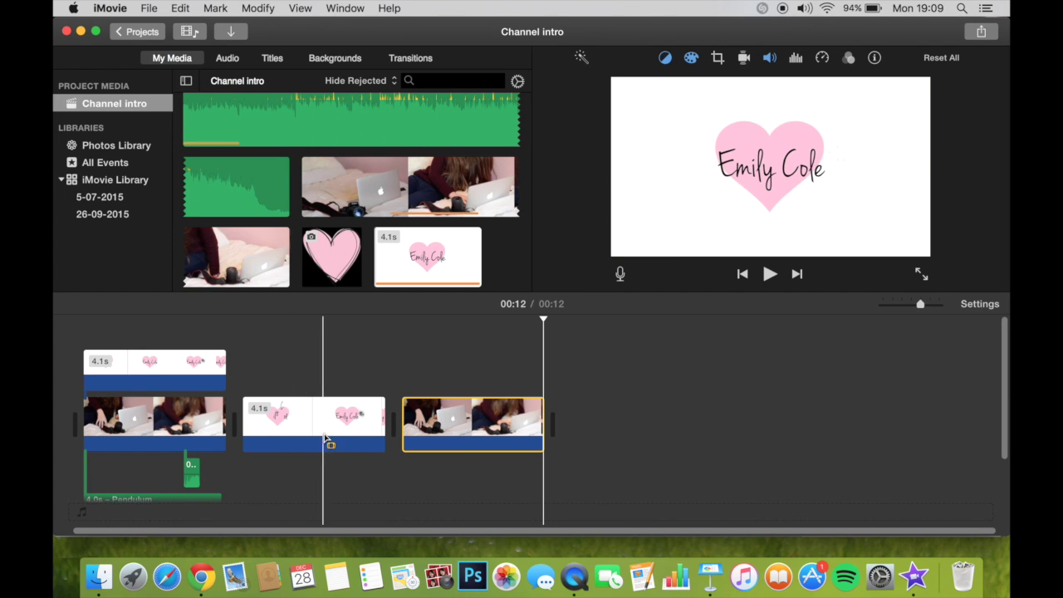
pyautogui.moveTo(294, 422); pyautogui.dragTo(300, 368)
pyautogui.click(266, 407)
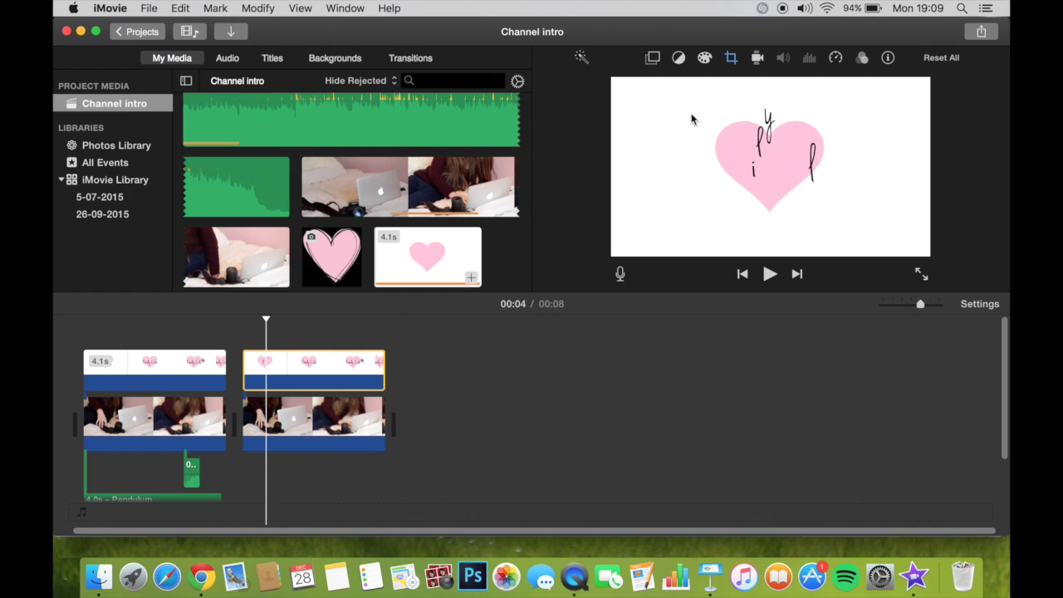
# Set the second heart title clip's speed to Custom 110%.
pyautogui.click(654, 59)
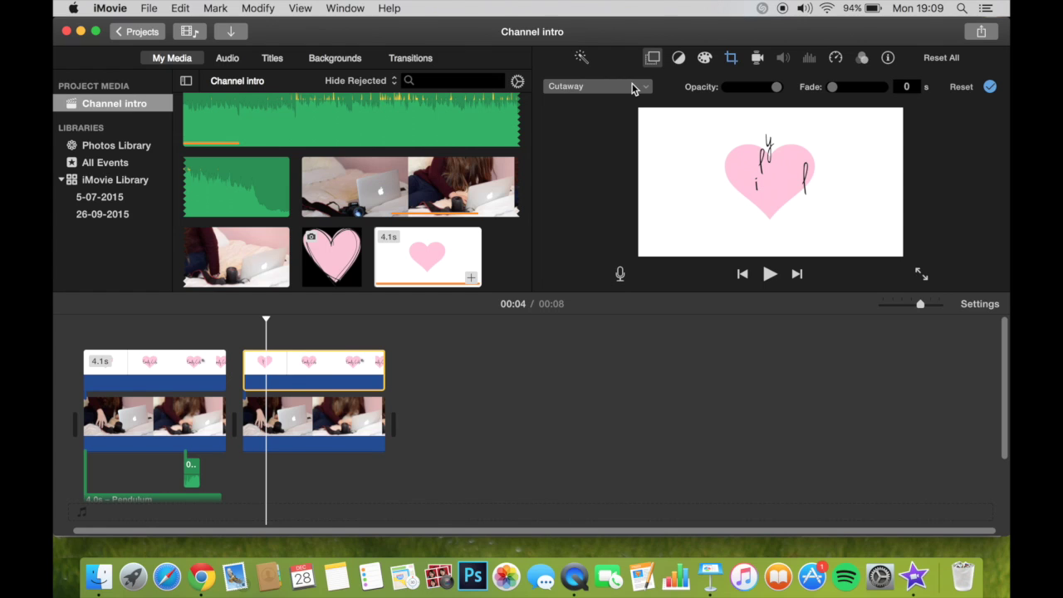
pyautogui.click(633, 88)
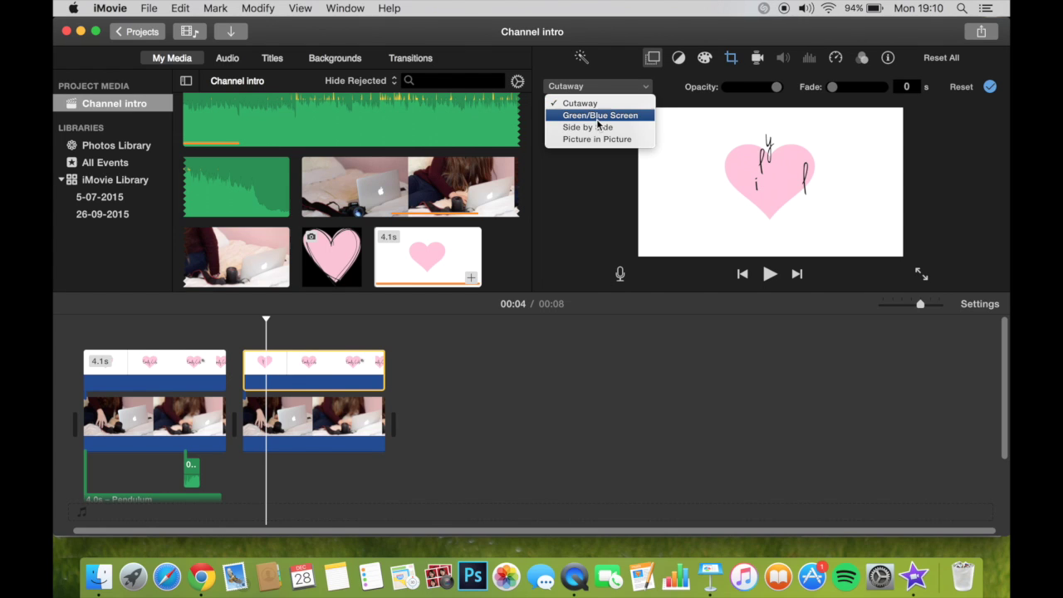
pyautogui.click(596, 118)
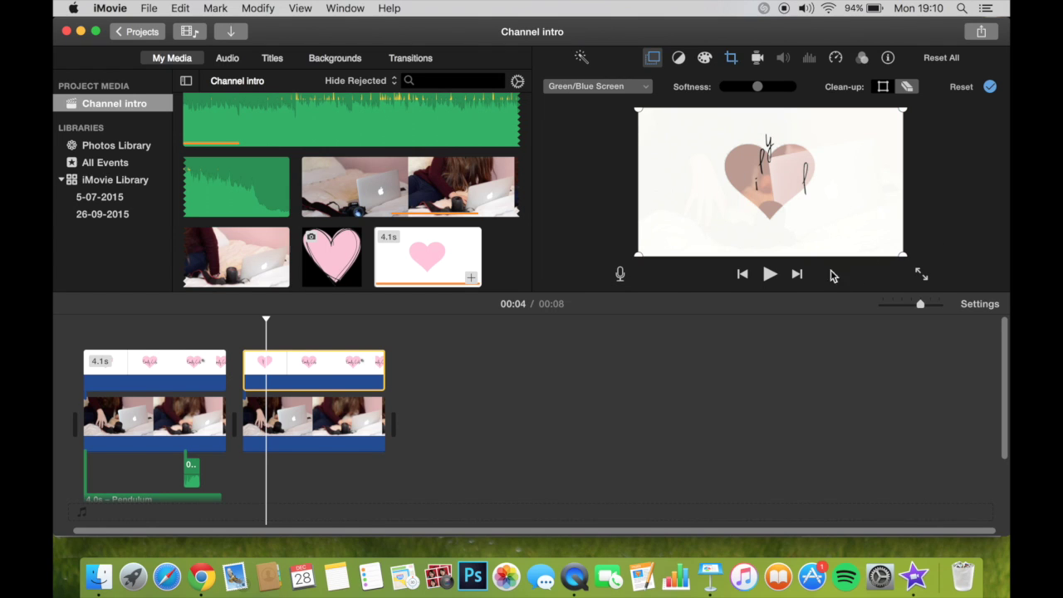
# Skip back and play the second clip to preview its new timing.
pyautogui.click(742, 273)
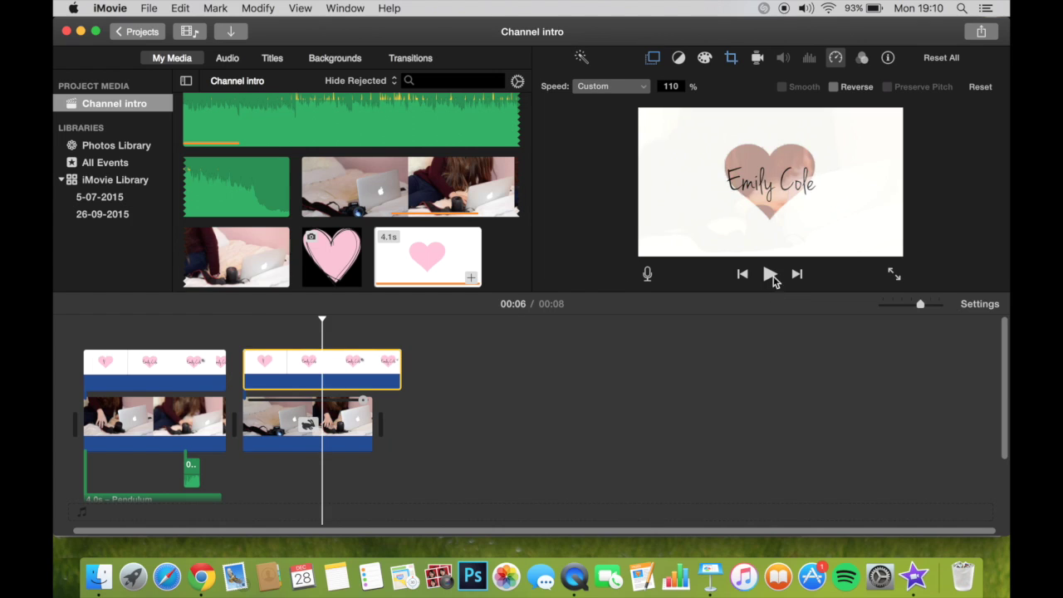
pyautogui.click(743, 274)
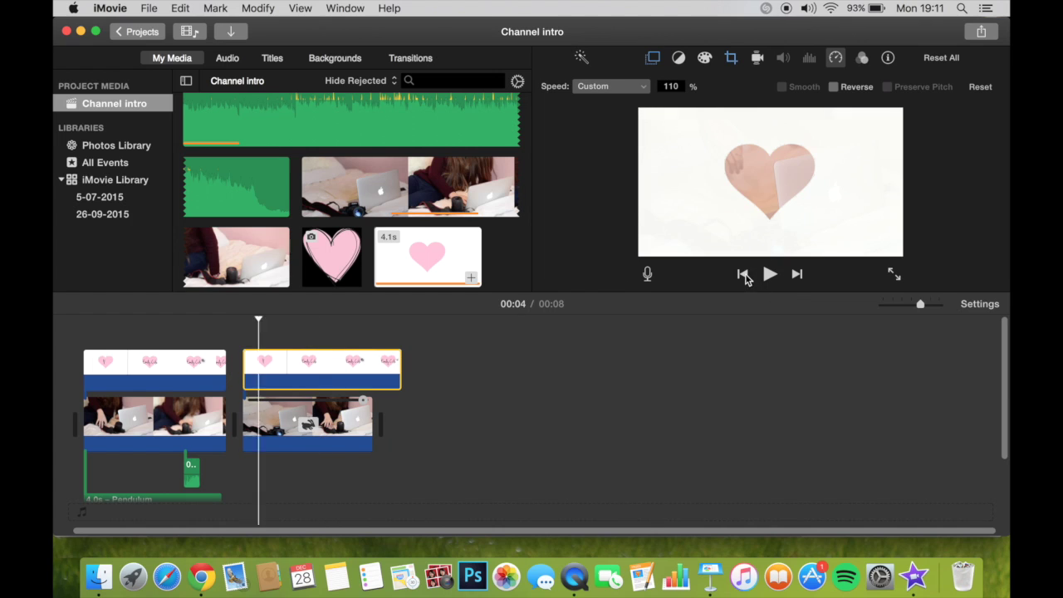
pyautogui.click(771, 274)
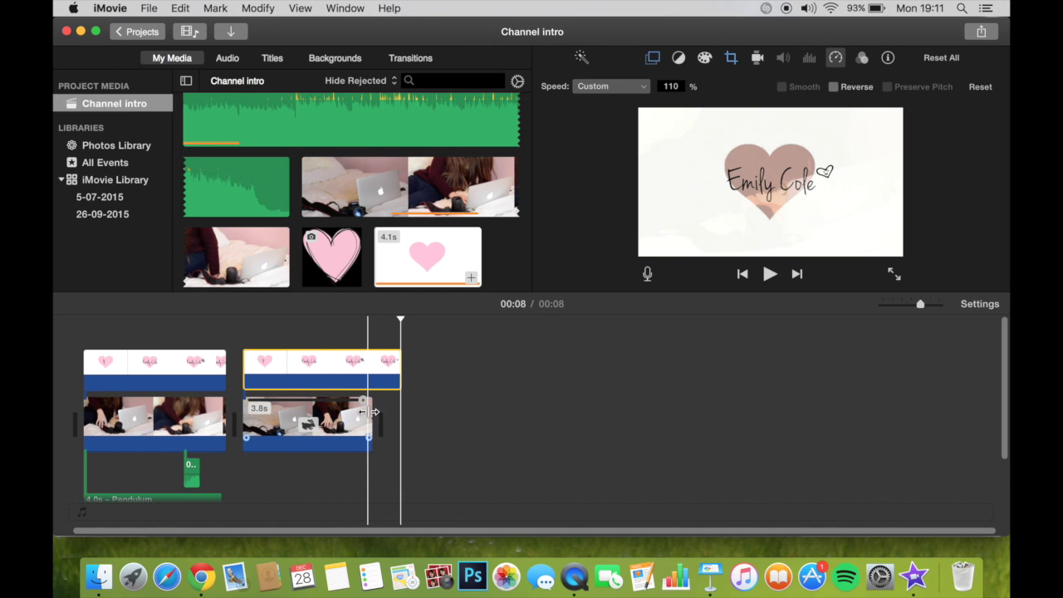
# Extend the second background video's right edge to the end of the title.
pyautogui.moveTo(373, 413)
pyautogui.mouseDown()
pyautogui.moveTo(396, 413)
pyautogui.moveTo(385, 411)
pyautogui.mouseUp()
pyautogui.scroll(-5, 149, 448)
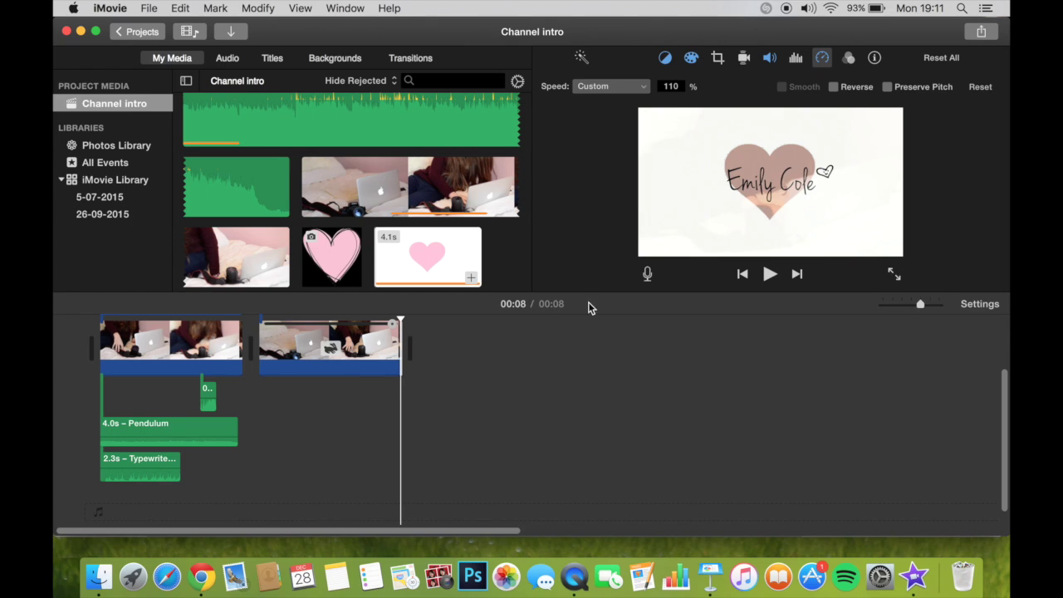
pyautogui.scroll(3, 503, 354)
pyautogui.scroll(1, 503, 358)
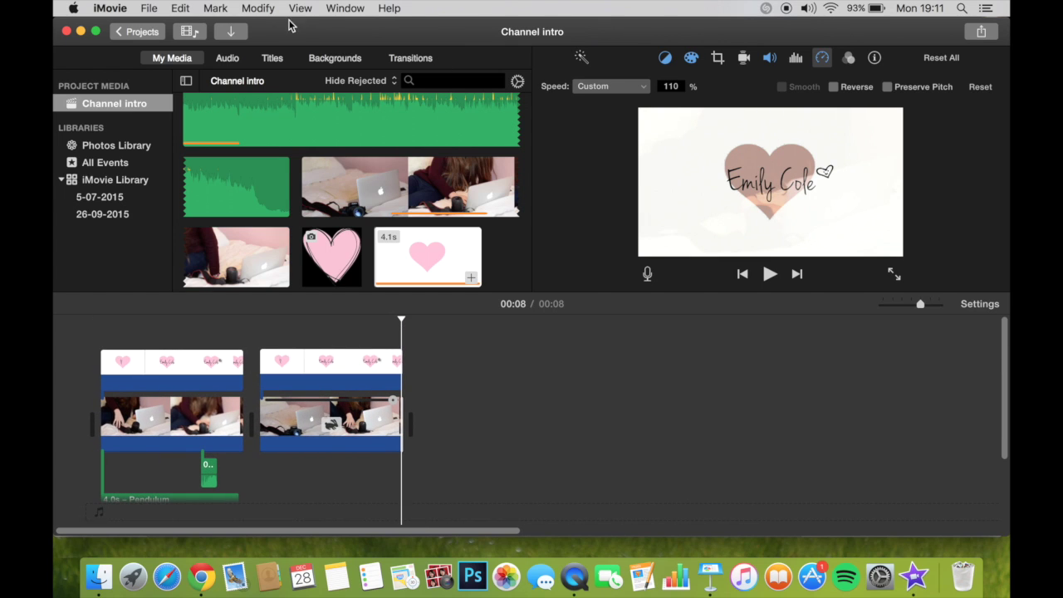
# Search Sound Effects for 'pen' and add the Pendulum sound to the timeline.
pyautogui.click(229, 62)
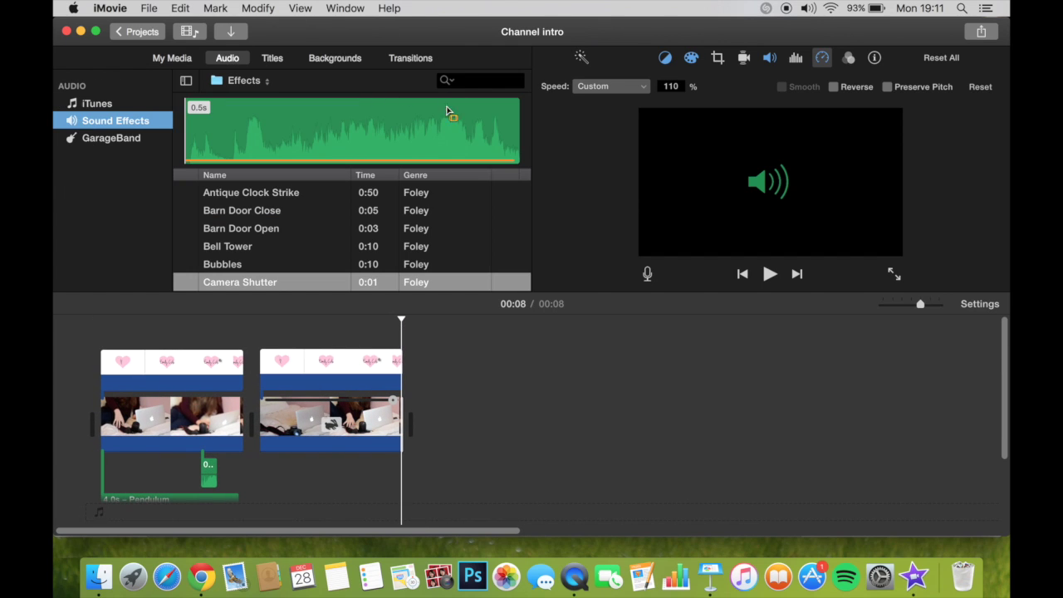
pyautogui.click(457, 82)
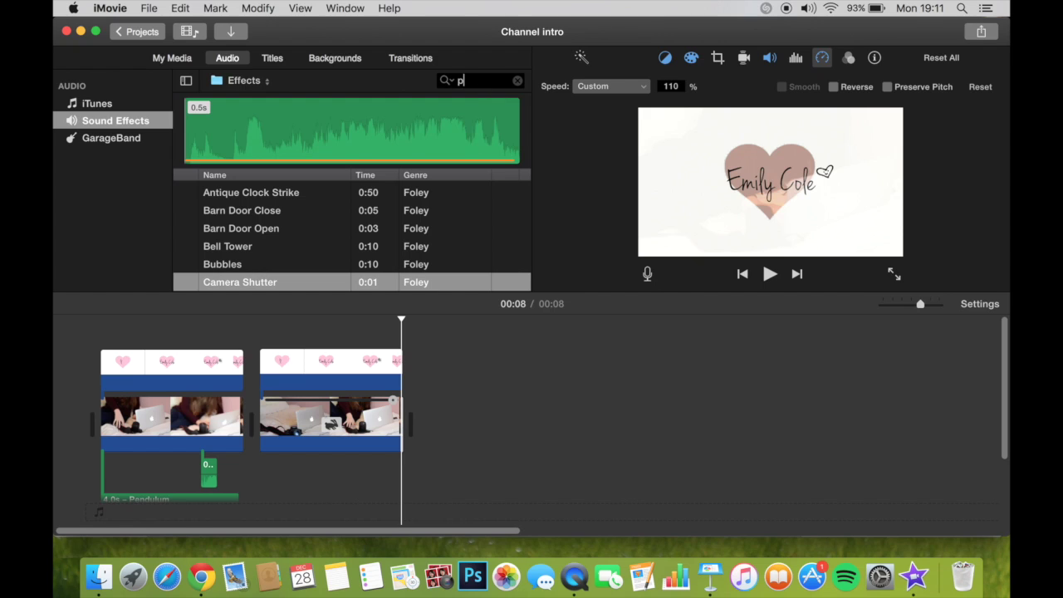
pyautogui.write('pend')
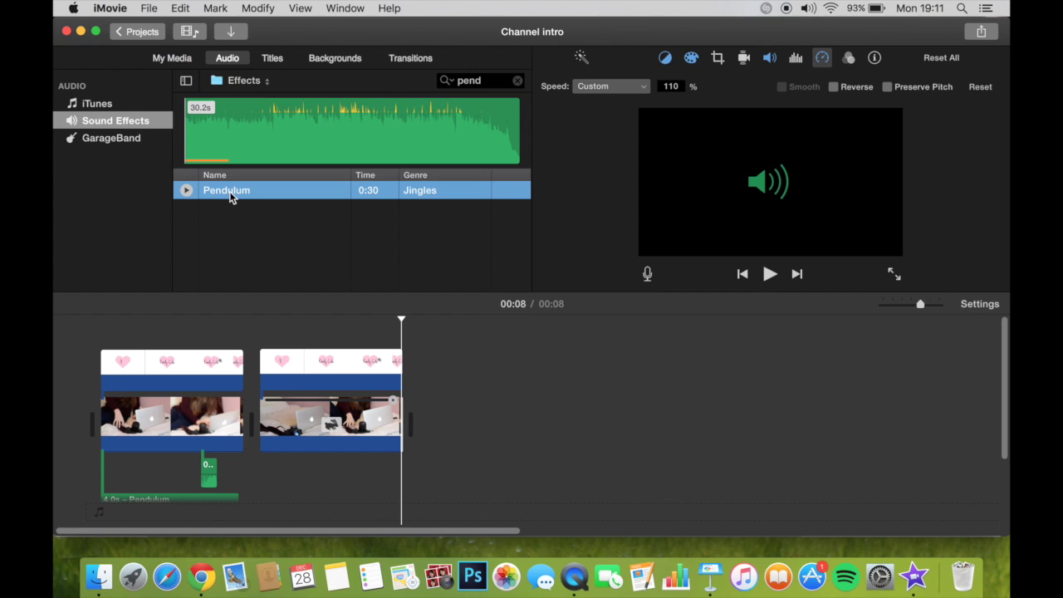
pyautogui.moveTo(230, 191); pyautogui.dragTo(304, 268)
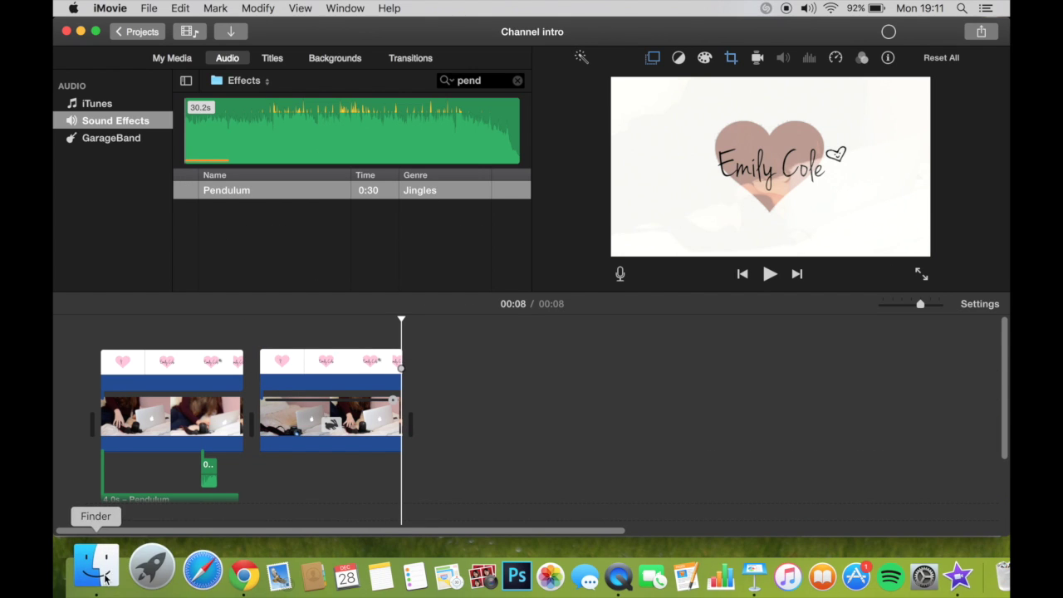
# Paste a copy of the 4.0 s Pendulum sound under the second clip at 22% volume.
pyautogui.click(158, 485)
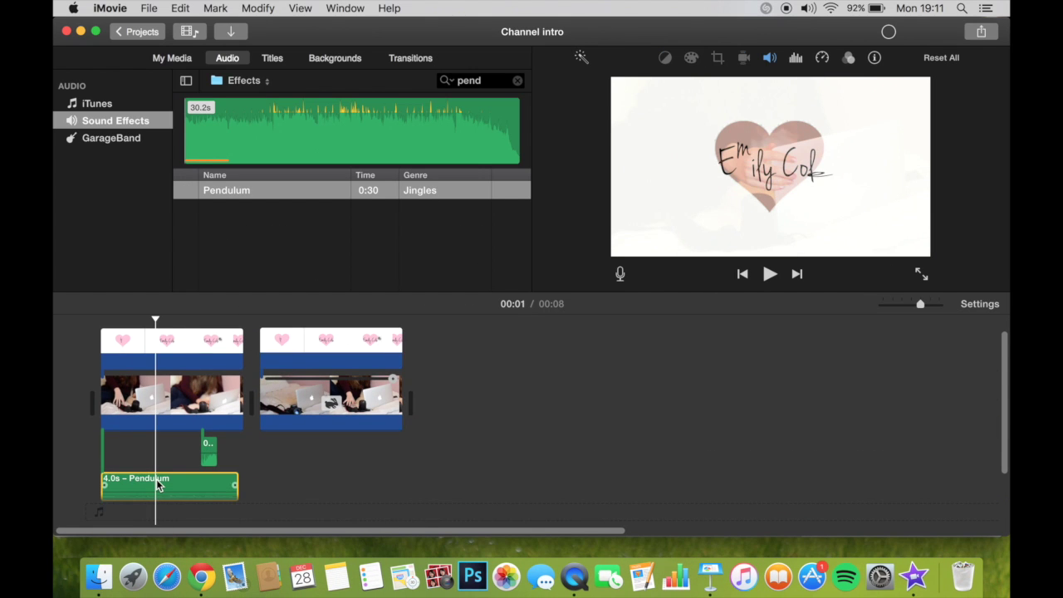
pyautogui.press('super+v')
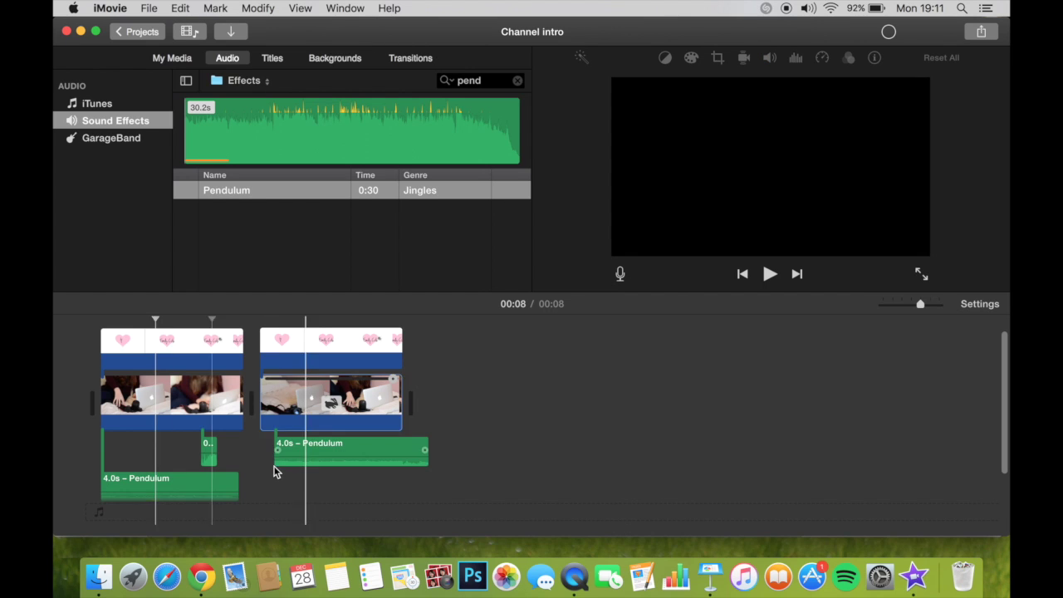
pyautogui.click(339, 449)
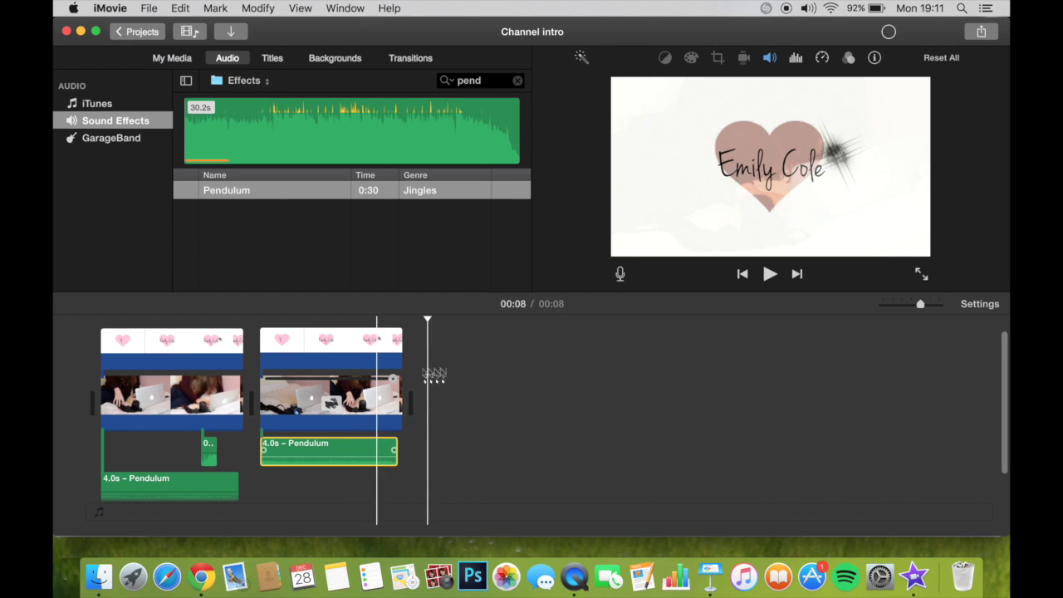
pyautogui.click(770, 58)
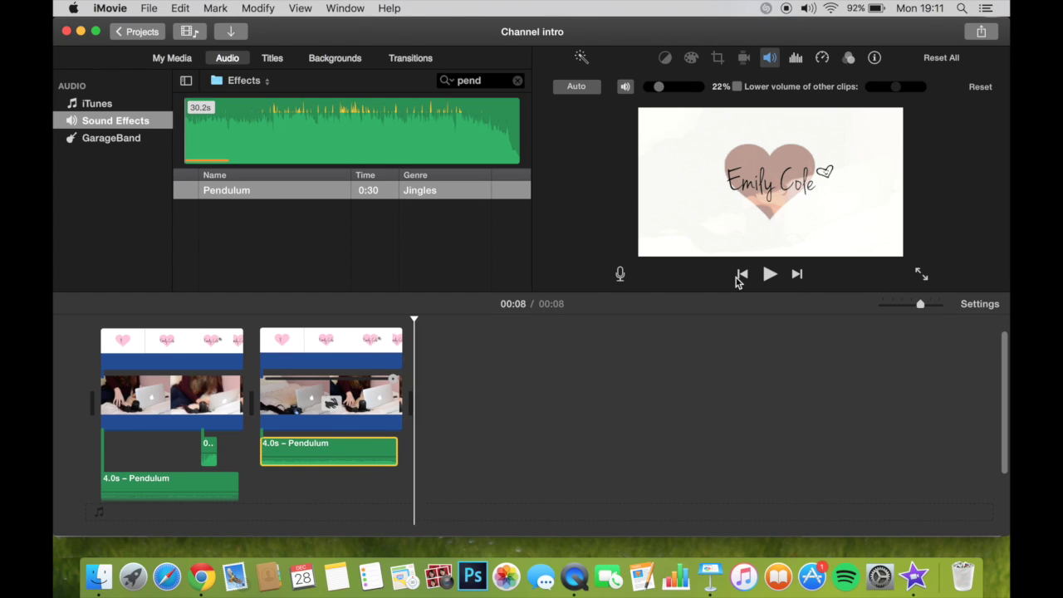
pyautogui.click(741, 275)
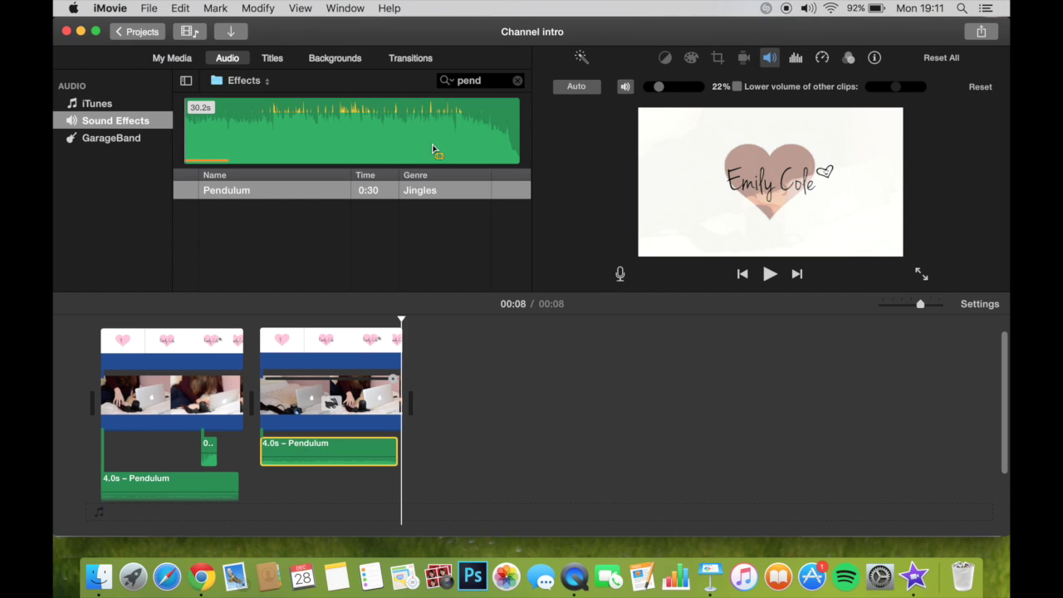
# Search sound effects for 'typ' and add Typewriter Electric under the second clip.
pyautogui.click(518, 81)
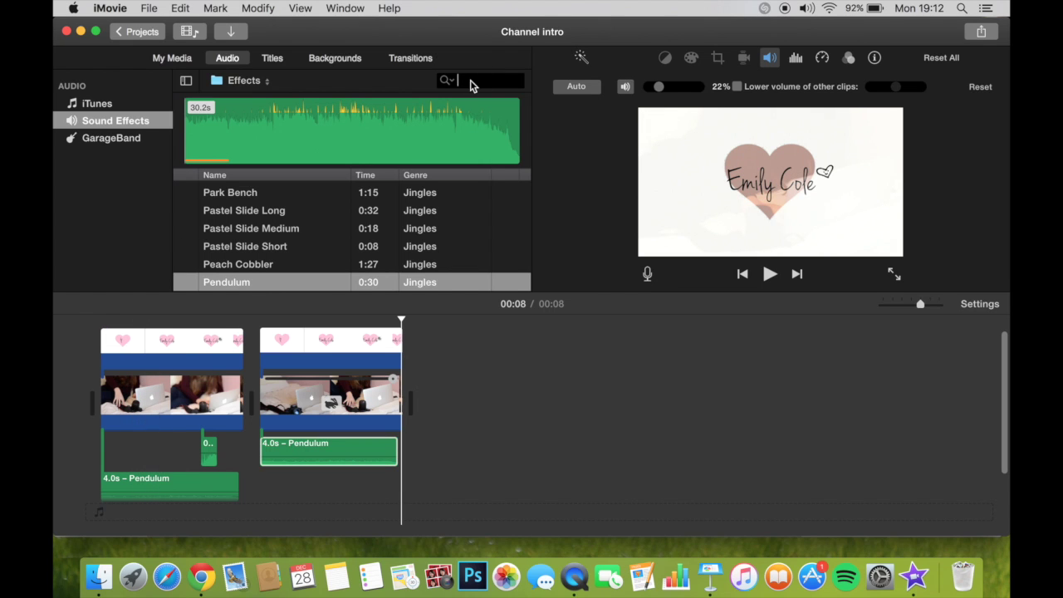
pyautogui.write('p')
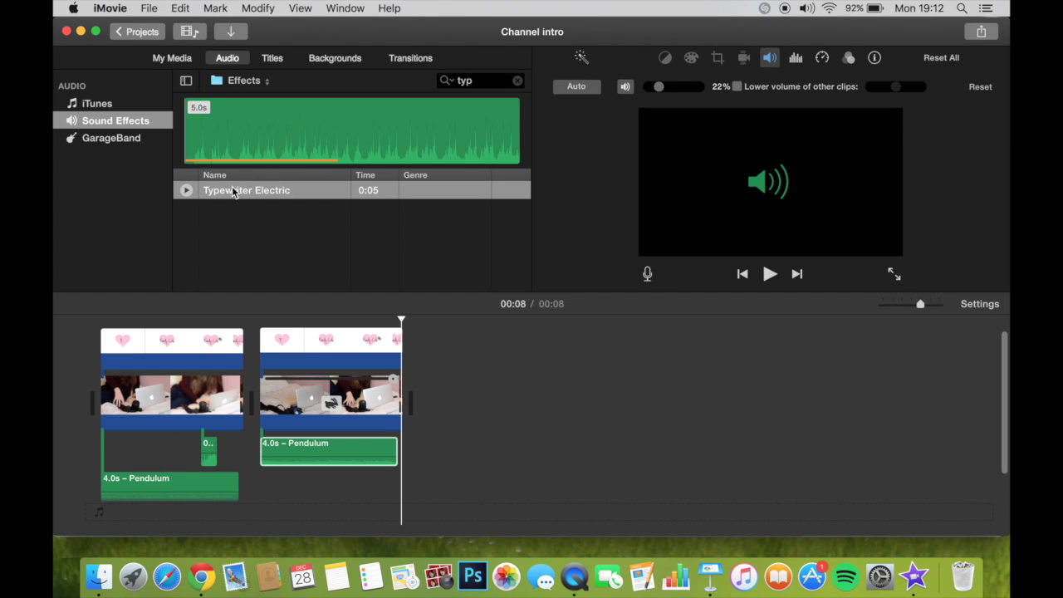
pyautogui.moveTo(233, 191); pyautogui.dragTo(450, 477)
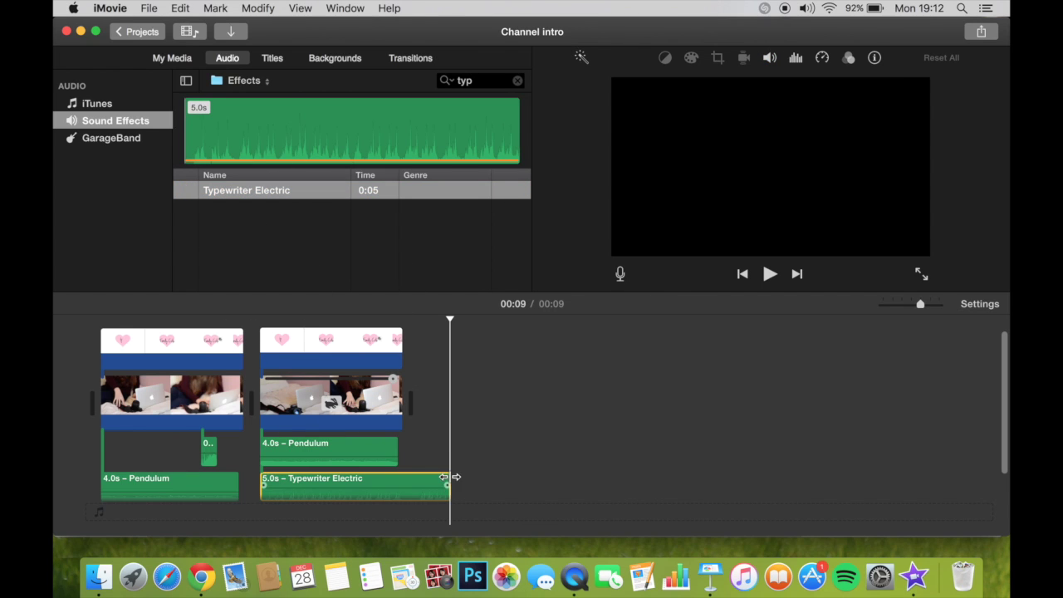
pyautogui.click(445, 479)
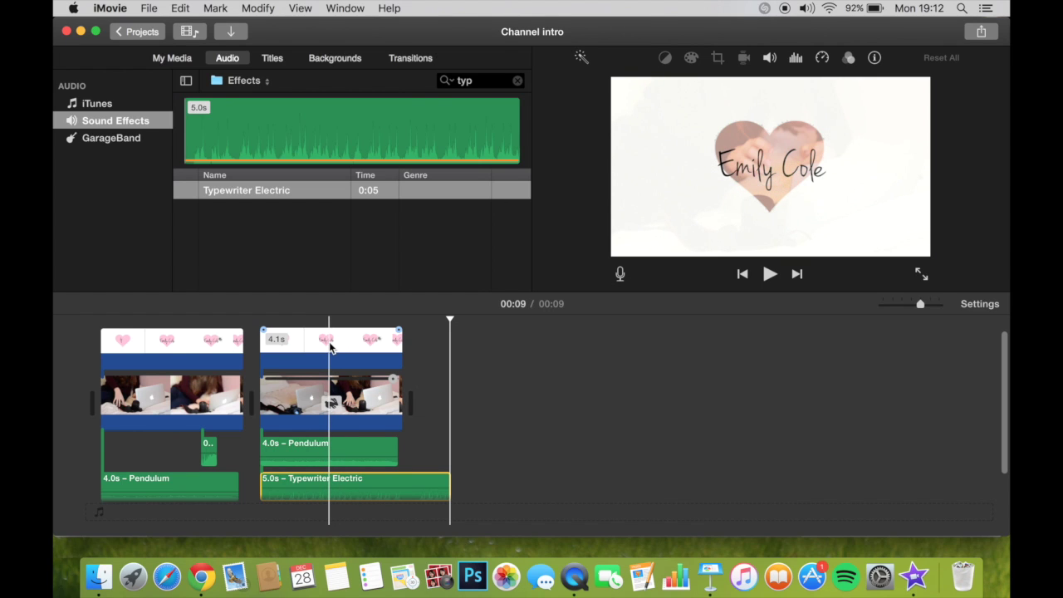
# Trim the Typewriter Electric sound to 2.6 s and play the intro to hear it.
pyautogui.click(330, 347)
pyautogui.click(412, 486)
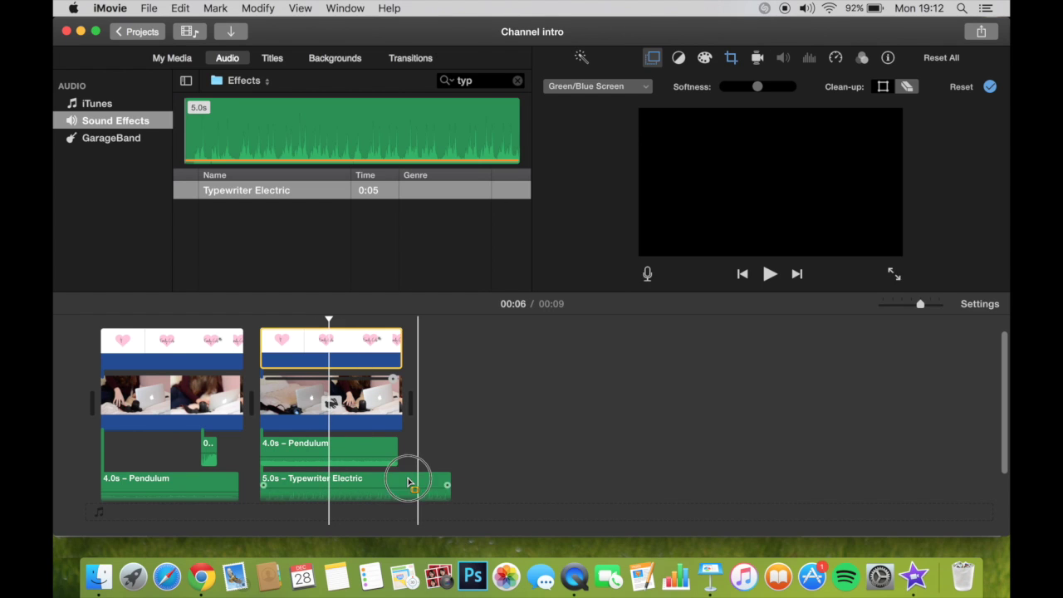
pyautogui.moveTo(448, 484); pyautogui.dragTo(349, 480)
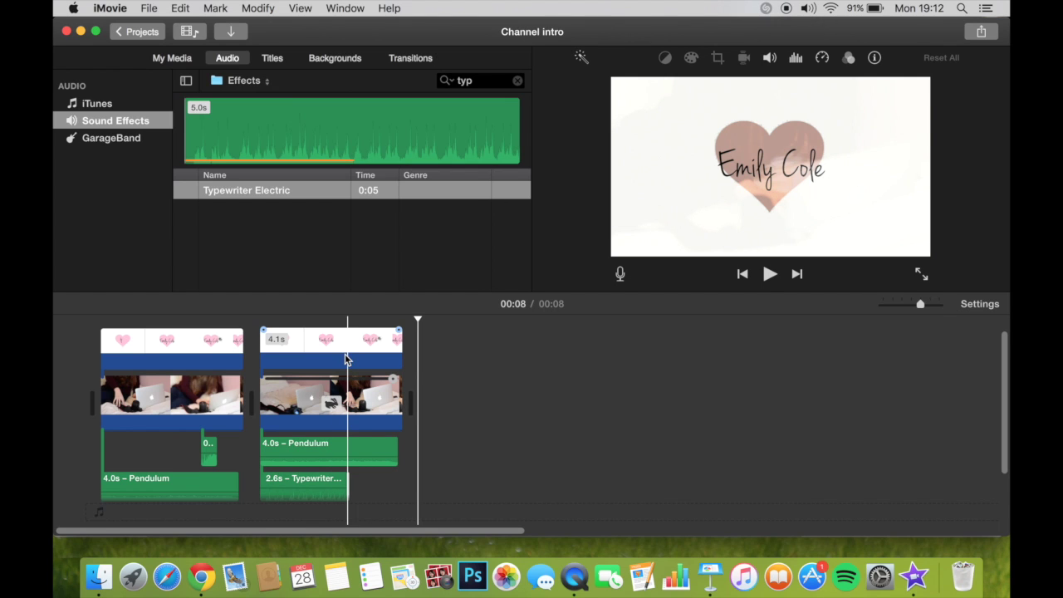
pyautogui.click(297, 402)
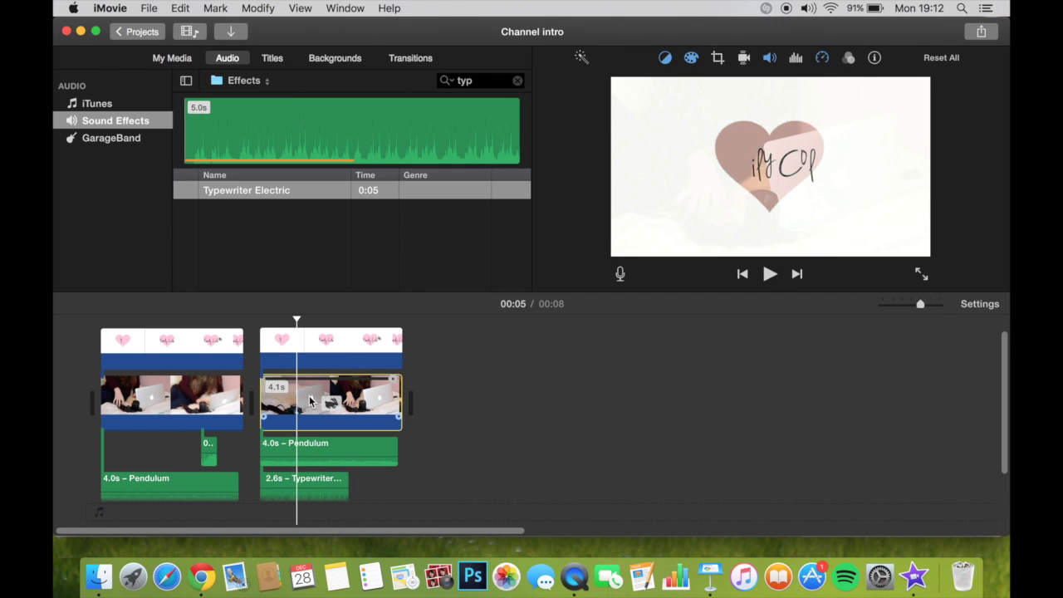
pyautogui.click(742, 274)
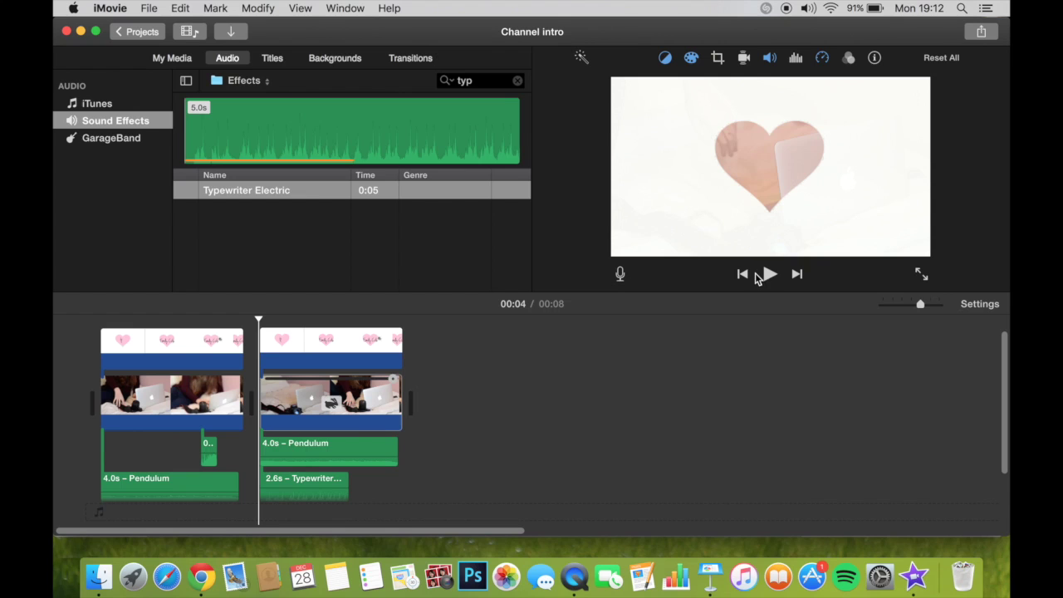
pyautogui.click(768, 274)
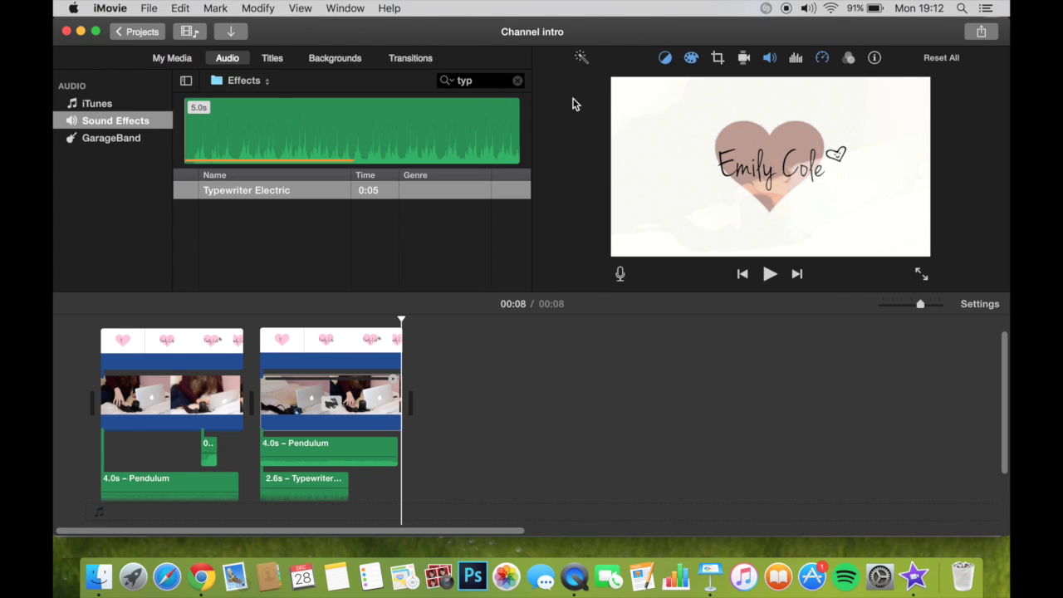
# Search sound effects for 'camer' and place Camera Shutter after the Typewriter sound.
pyautogui.click(518, 81)
pyautogui.write('camer')
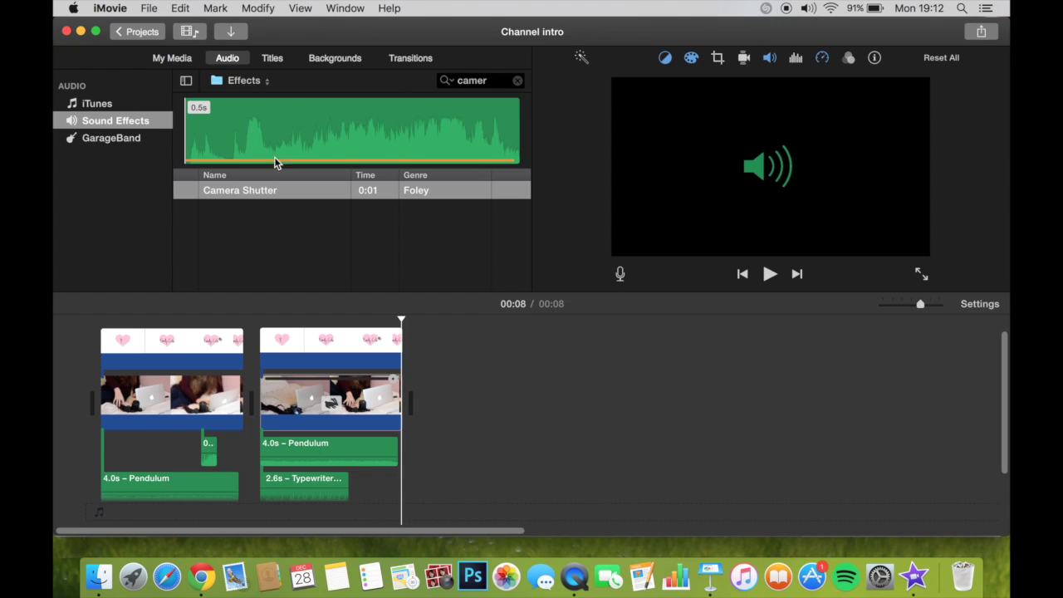
pyautogui.moveTo(230, 190); pyautogui.dragTo(378, 497)
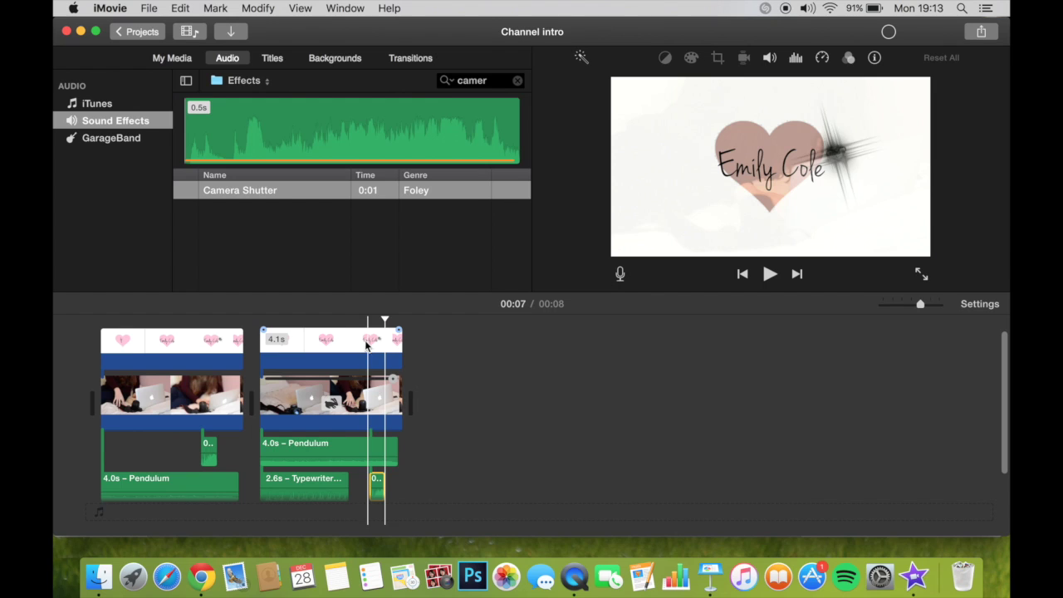
# Skip back to the second clip's start and play the intro to check the sounds.
pyautogui.click(365, 394)
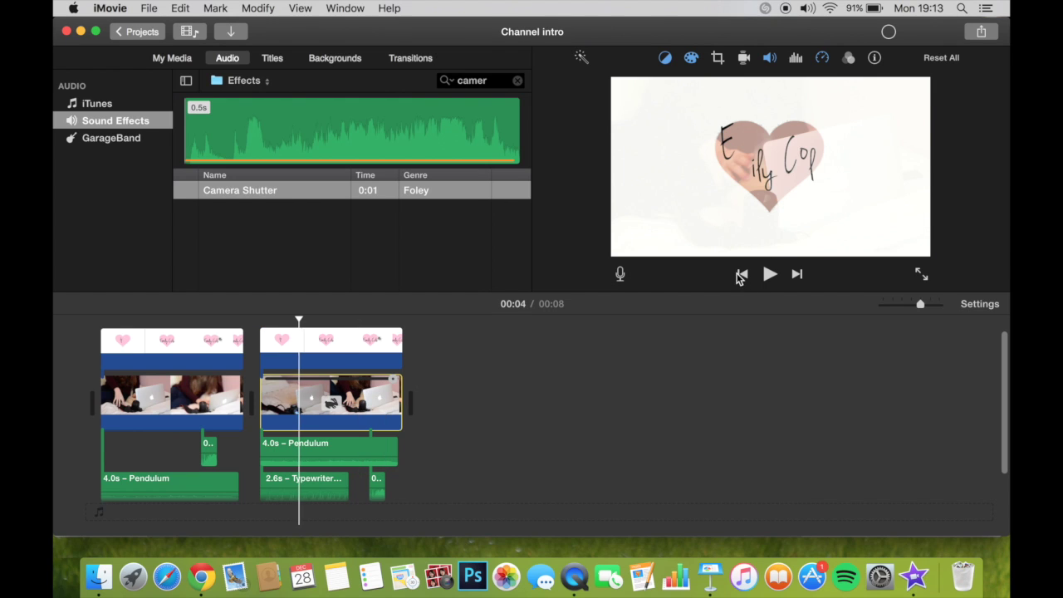
pyautogui.click(743, 275)
pyautogui.click(771, 275)
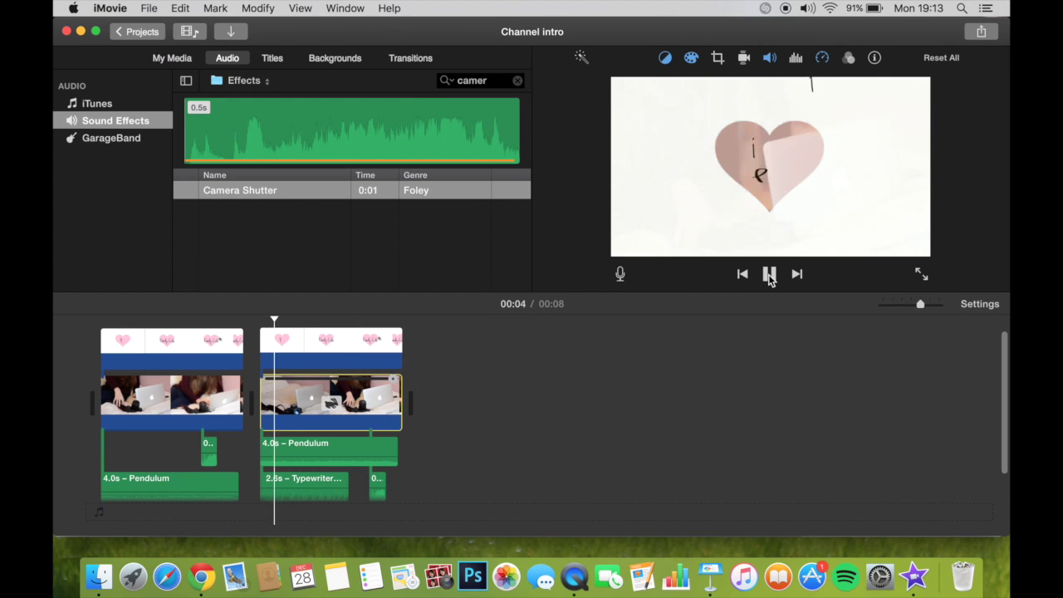